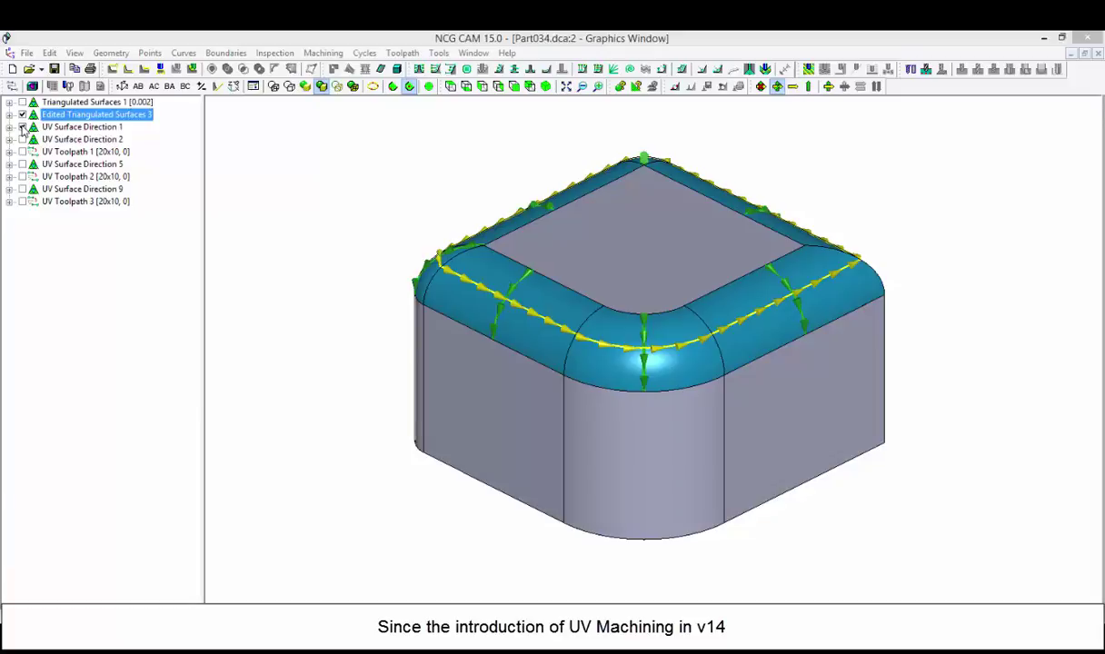
Hide UV Surface Direction 1 and examine the three-edged corner fillets on the block's upper edges
click(22, 127)
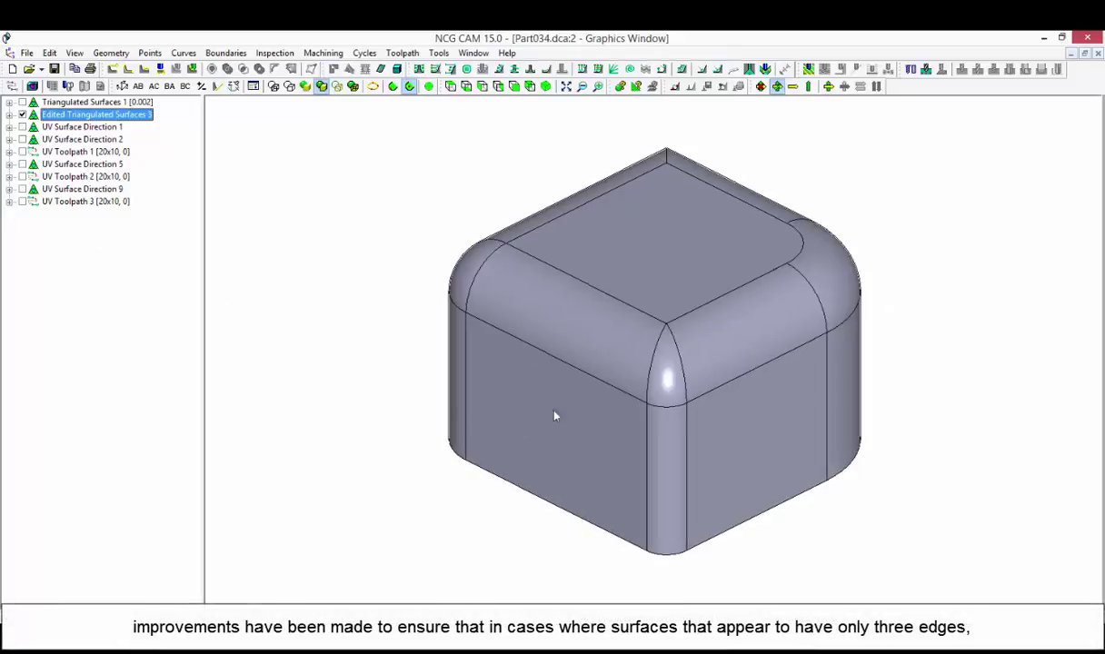
click(662, 386)
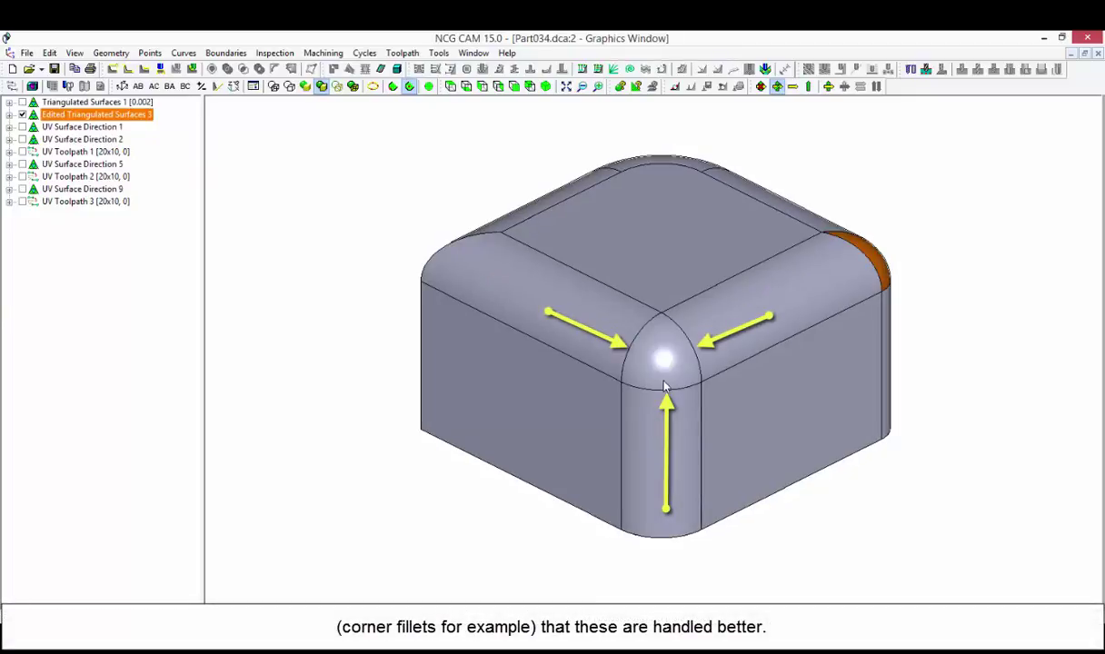
click(665, 386)
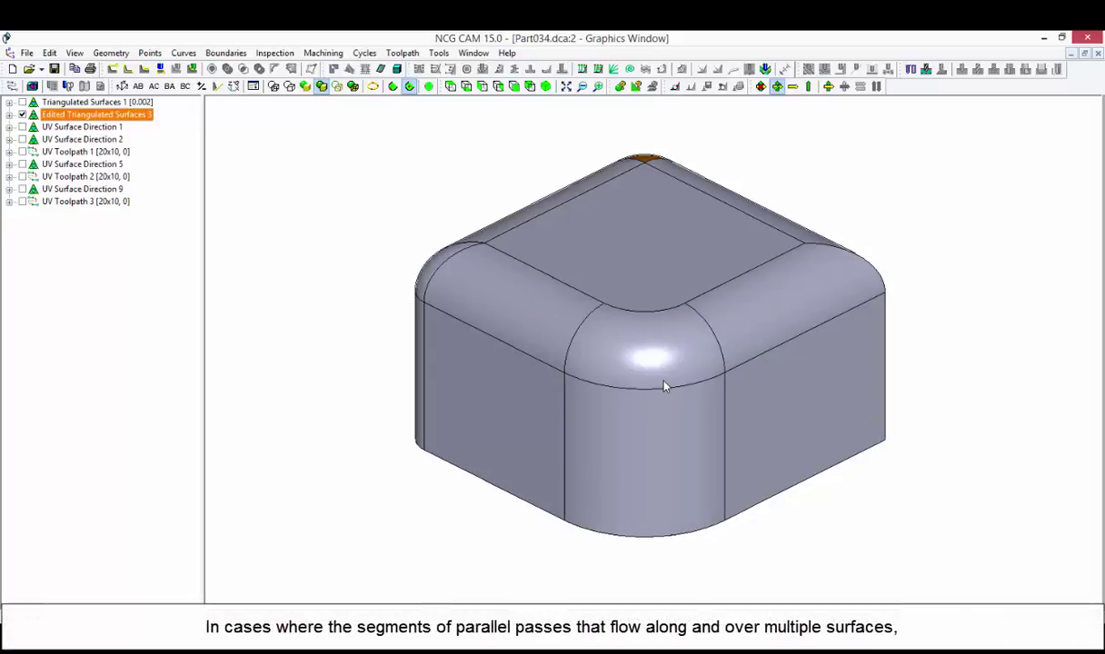
Pick the large-radius corner fillet and its two adjoining edge fillets as one continuous group, and clear the selection
click(760, 331)
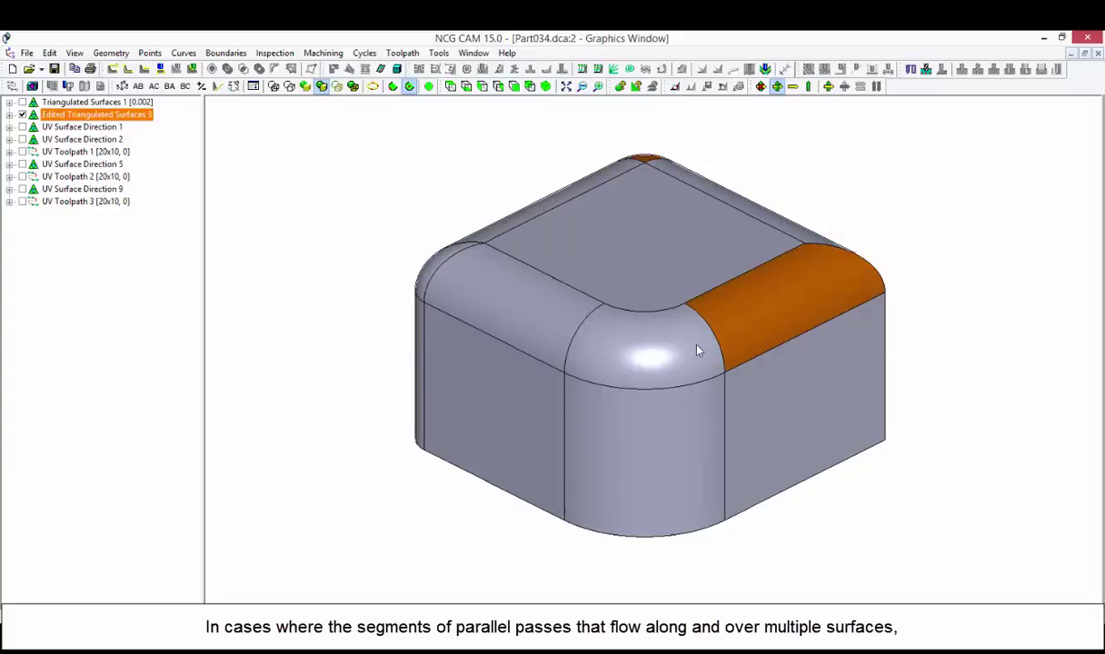
click(678, 354)
click(554, 331)
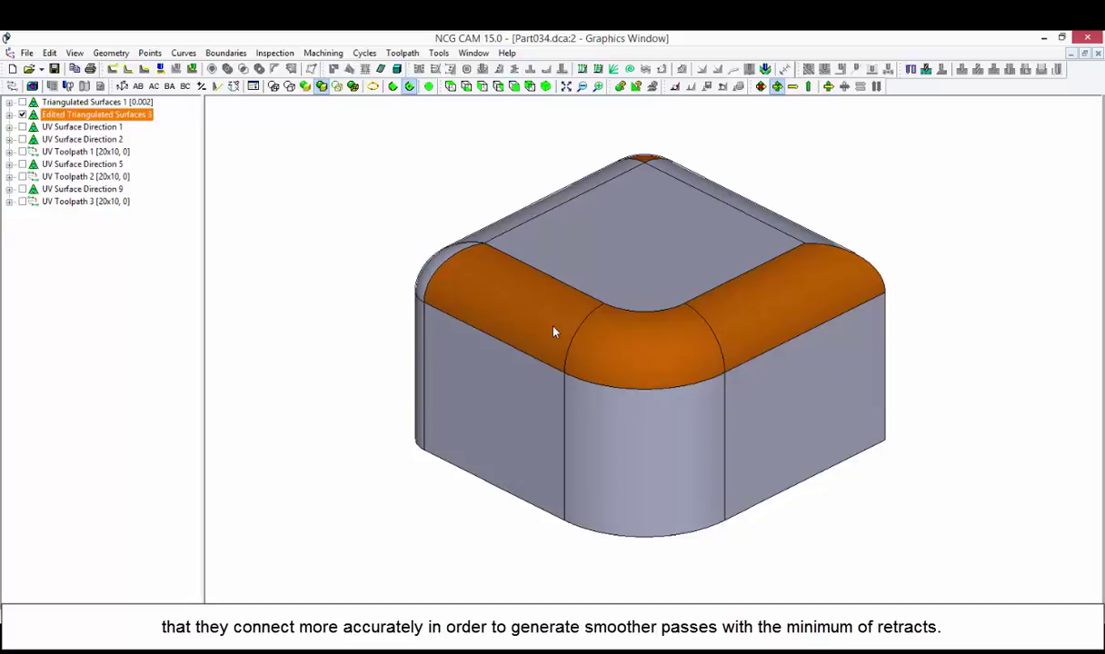
click(354, 220)
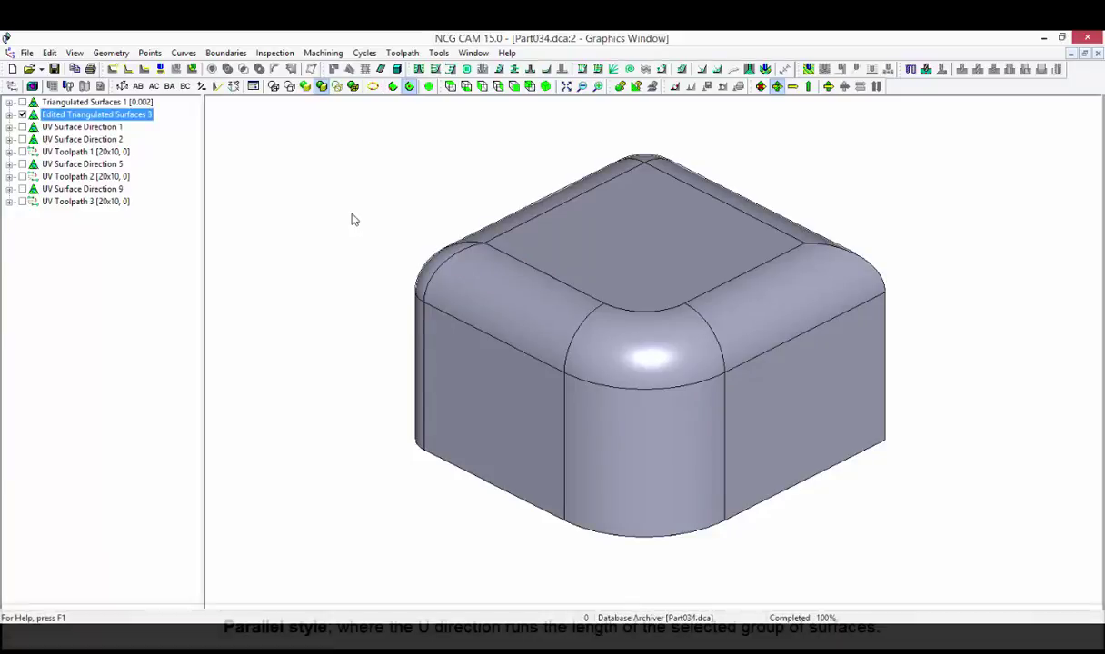
Compare parallel-style UV Surface Direction 2 and UV Toolpath 1 with perpendicular-style UV Surface Direction 9 and UV Toolpath 3
click(23, 139)
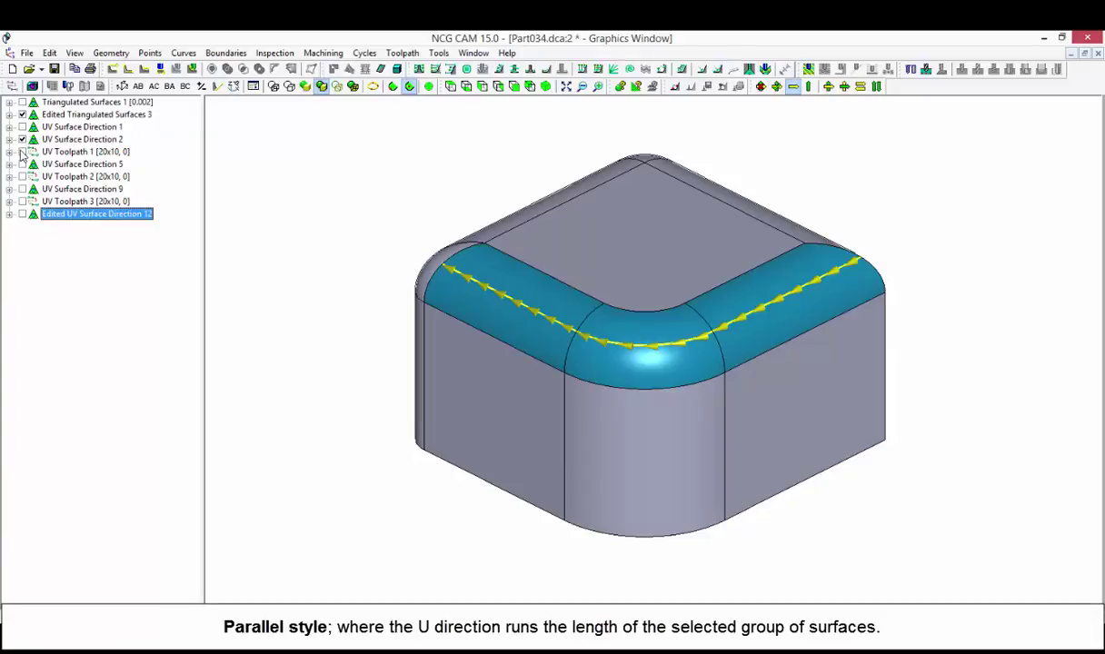
click(21, 154)
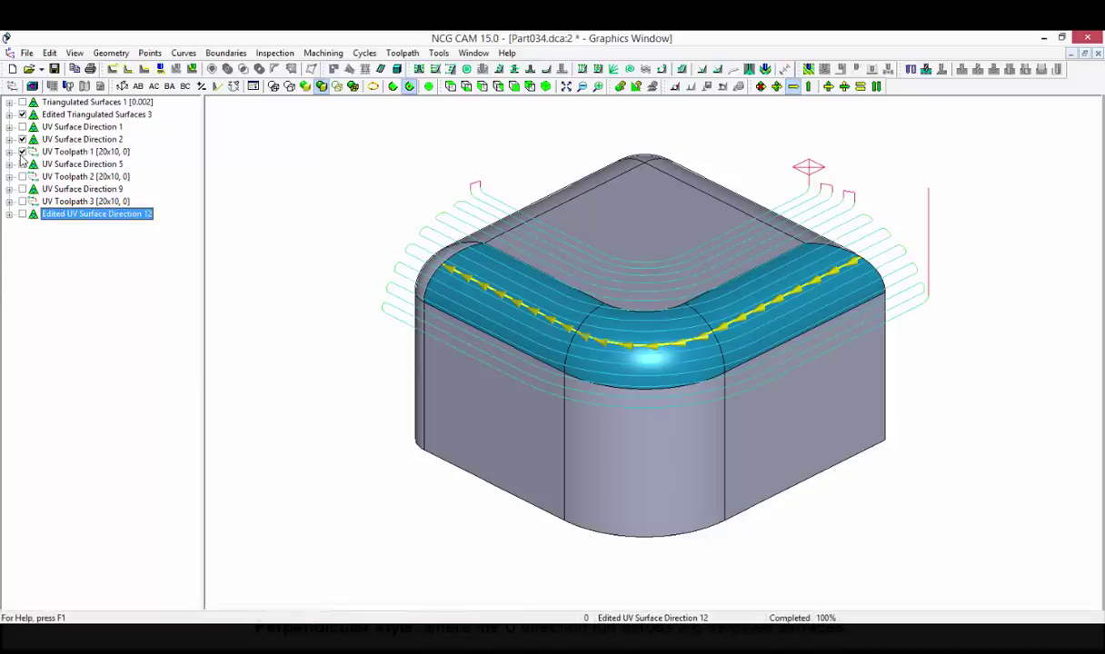
click(22, 152)
click(23, 139)
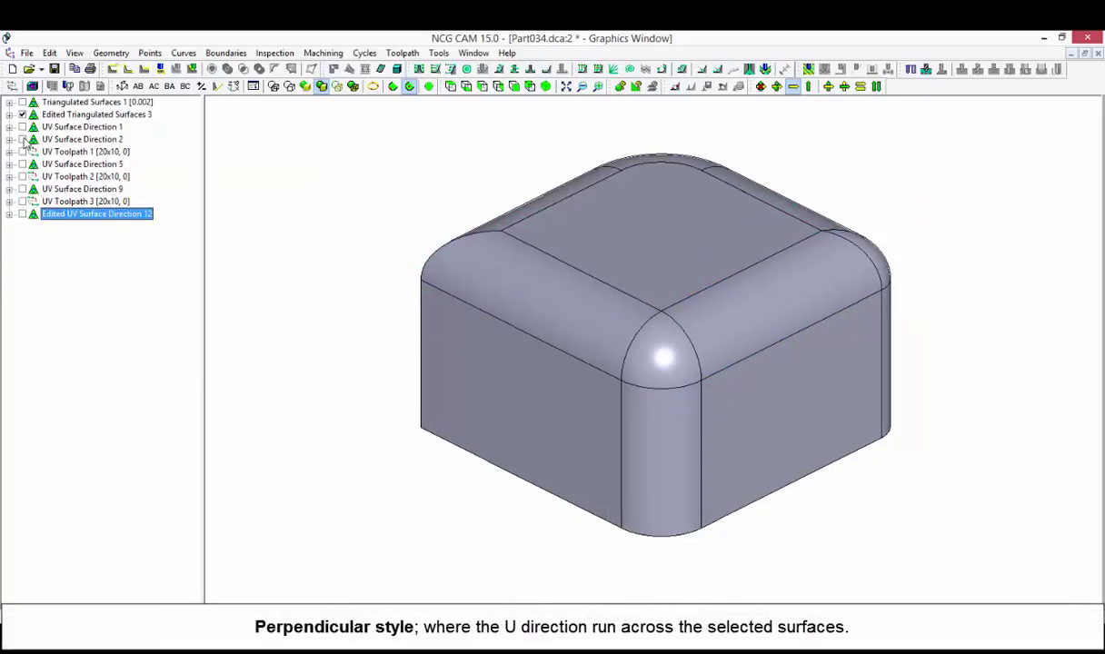
click(22, 189)
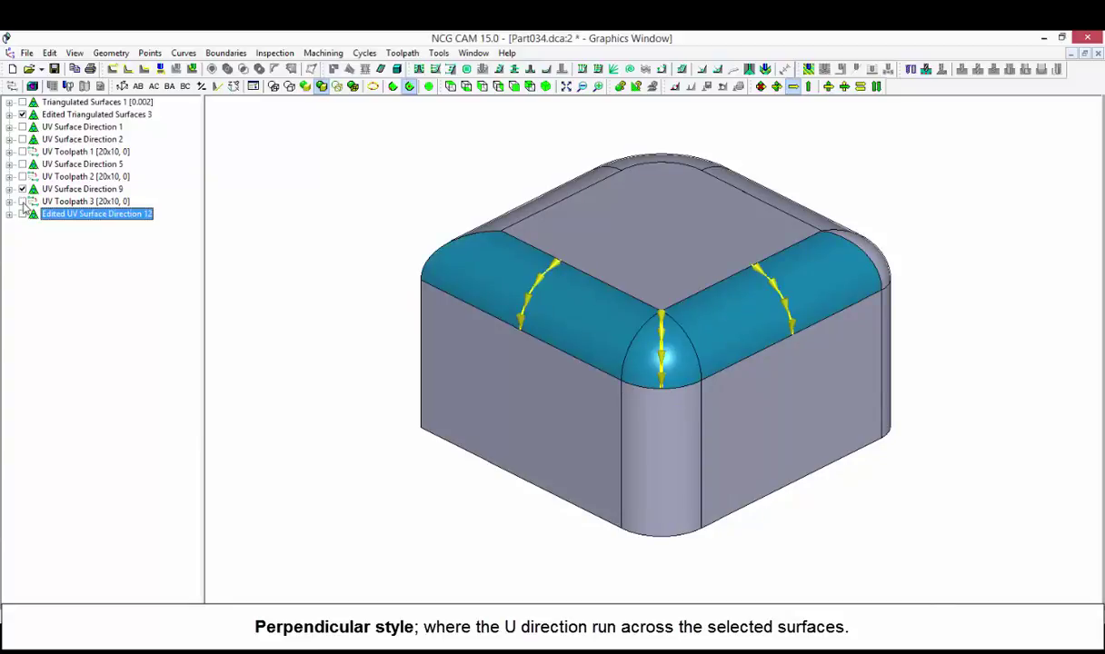
click(21, 202)
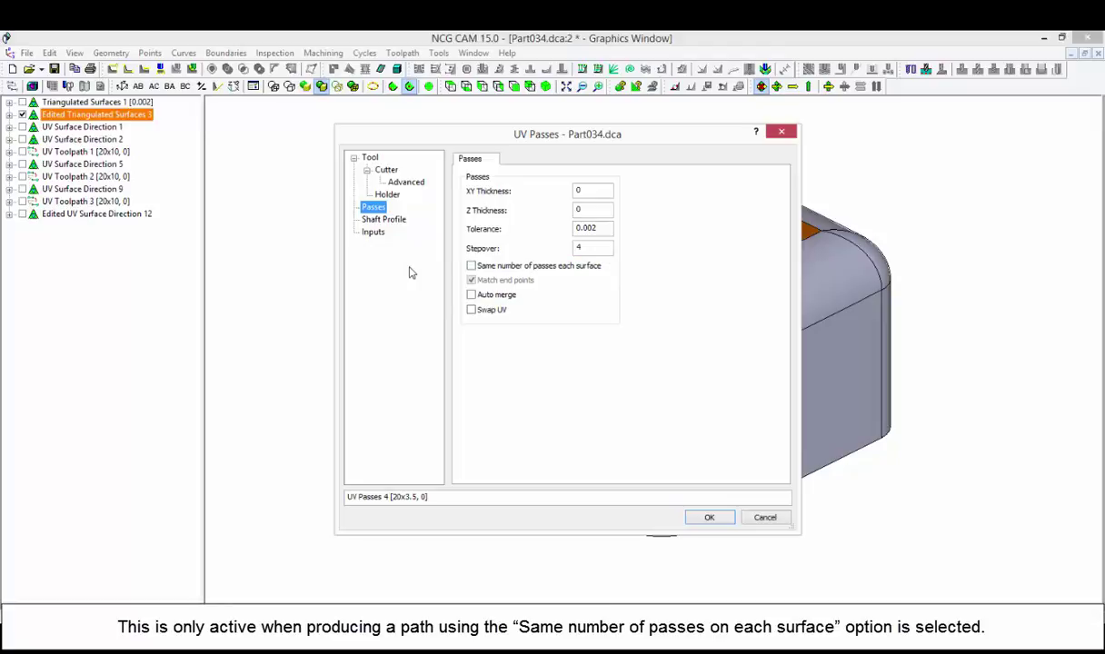
Enable Same number of passes each surface in the UV Passes settings, and dismiss the dialog and surface selection
click(470, 265)
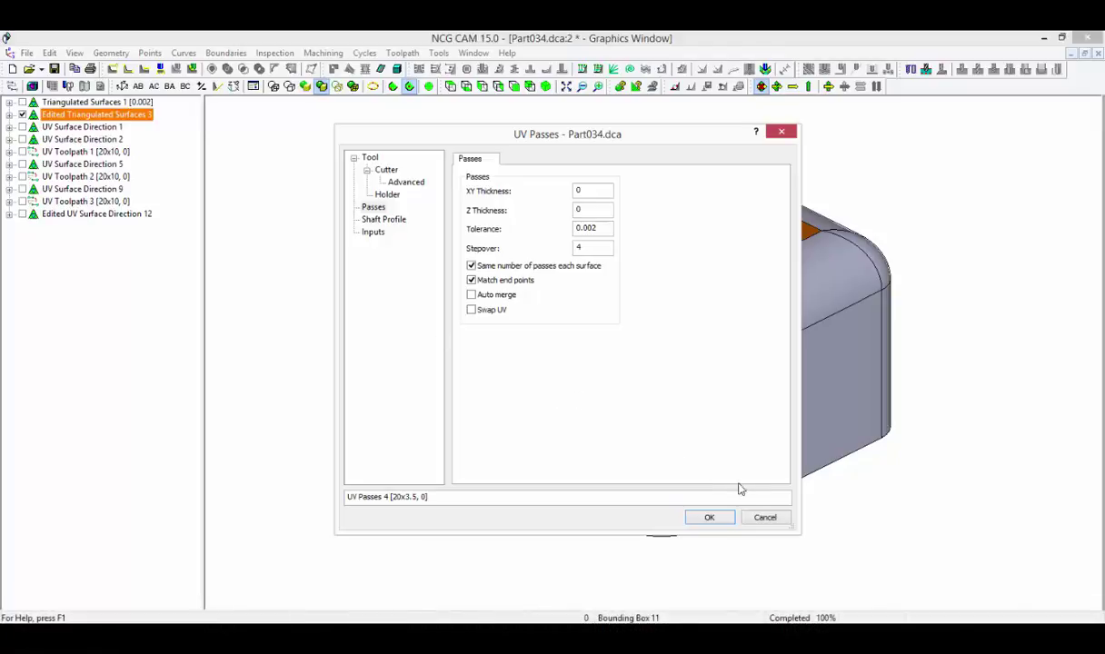
click(765, 517)
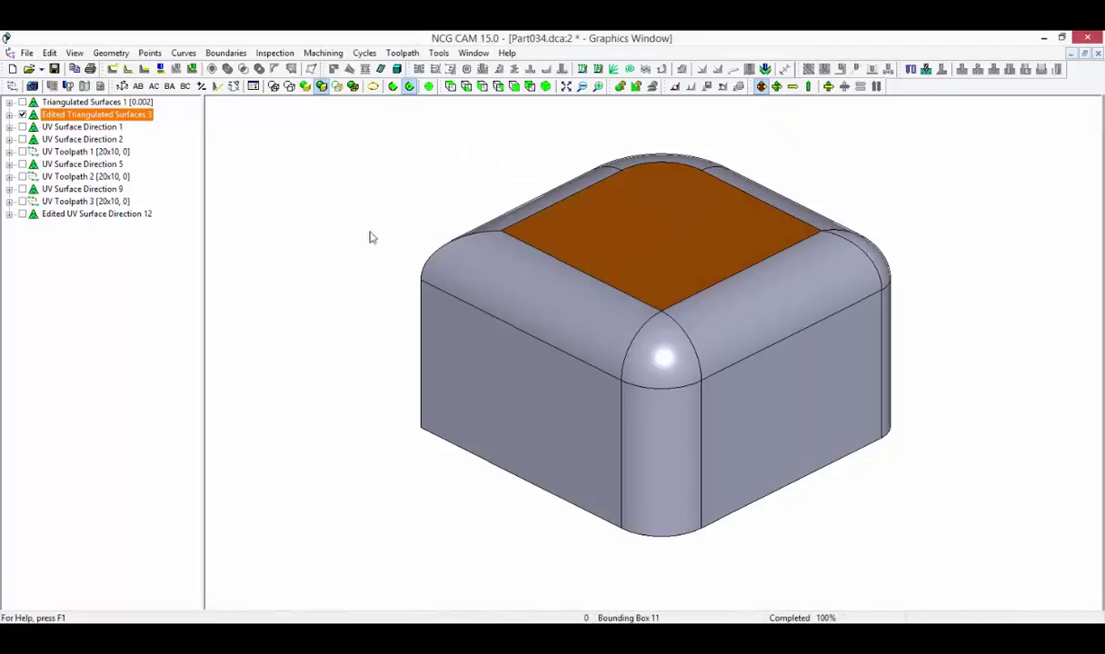
click(341, 215)
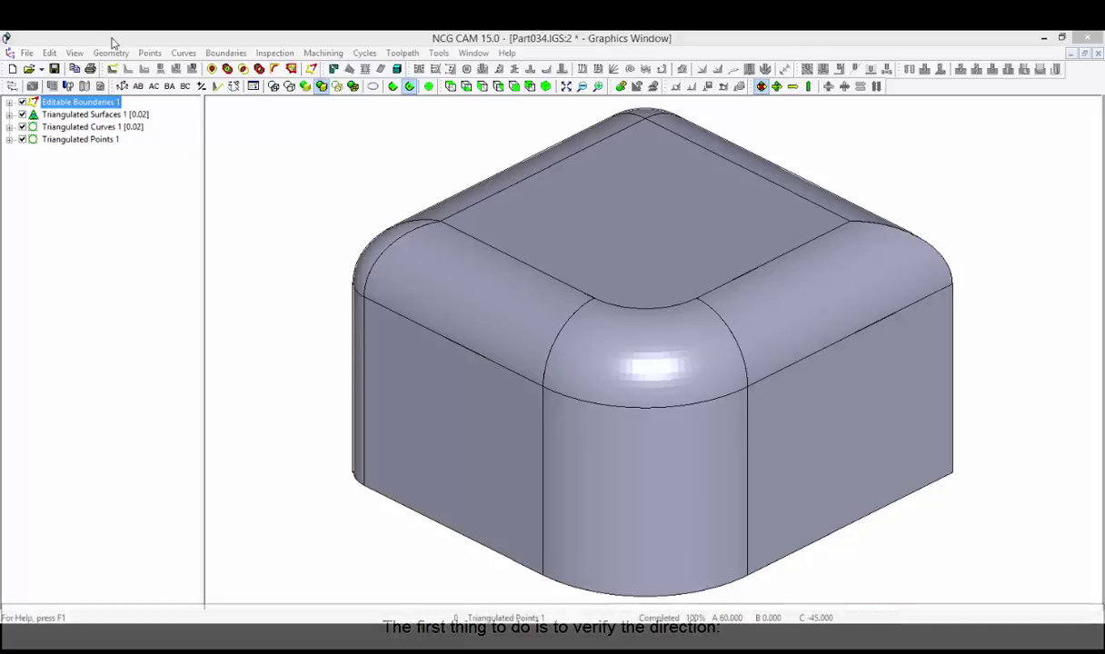
Display the face orientation of Triangulated Surfaces 1
click(111, 116)
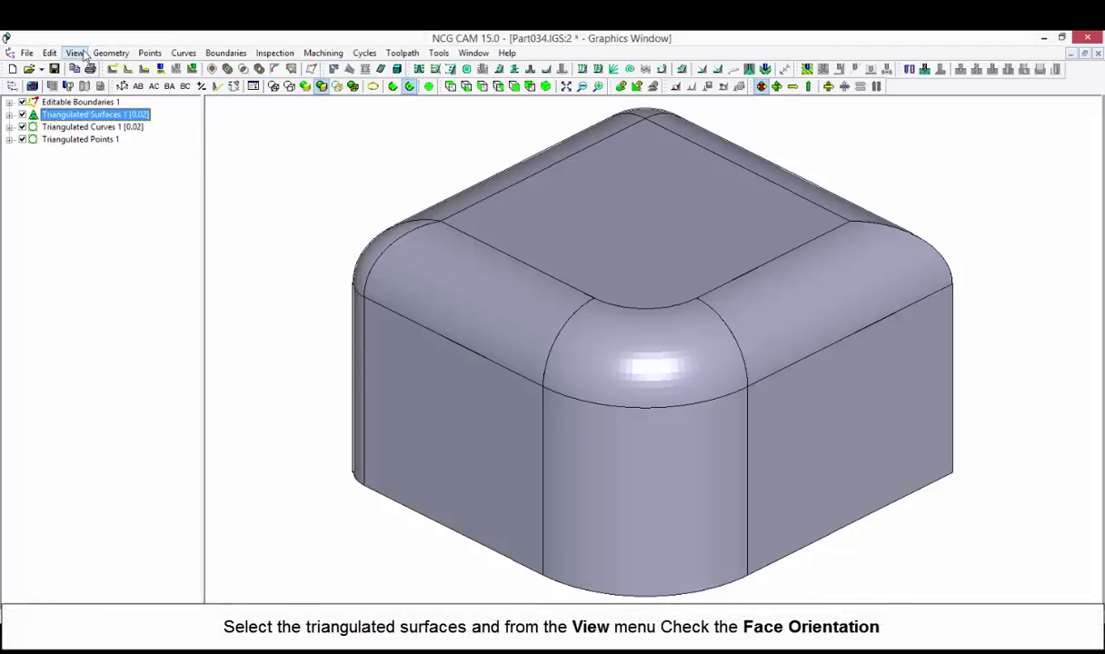
click(77, 53)
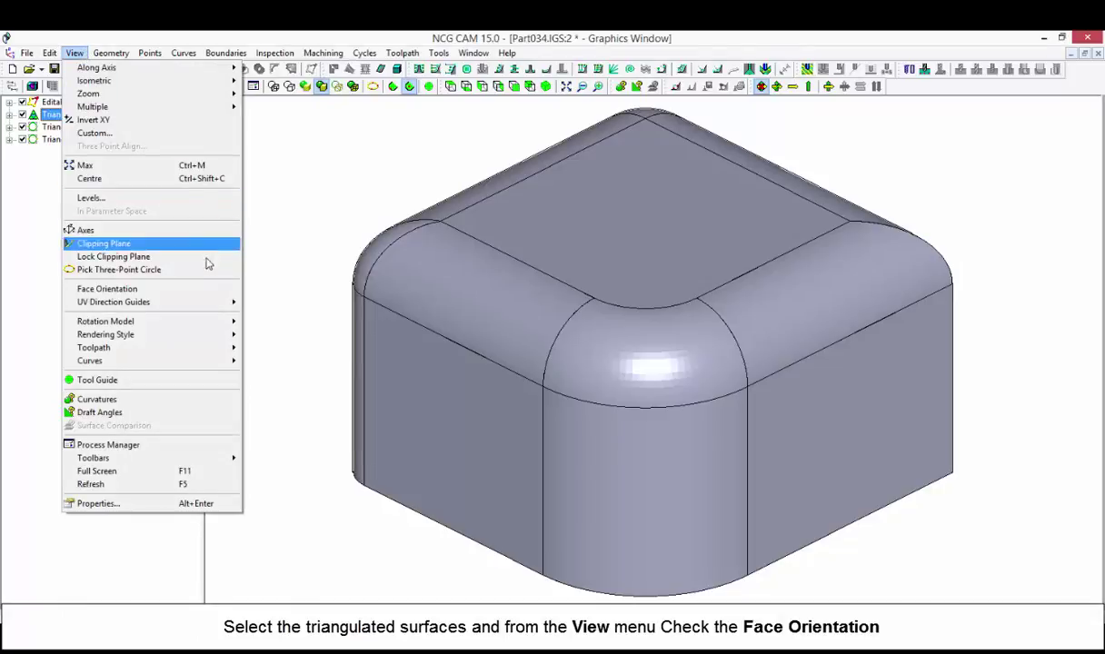
click(208, 290)
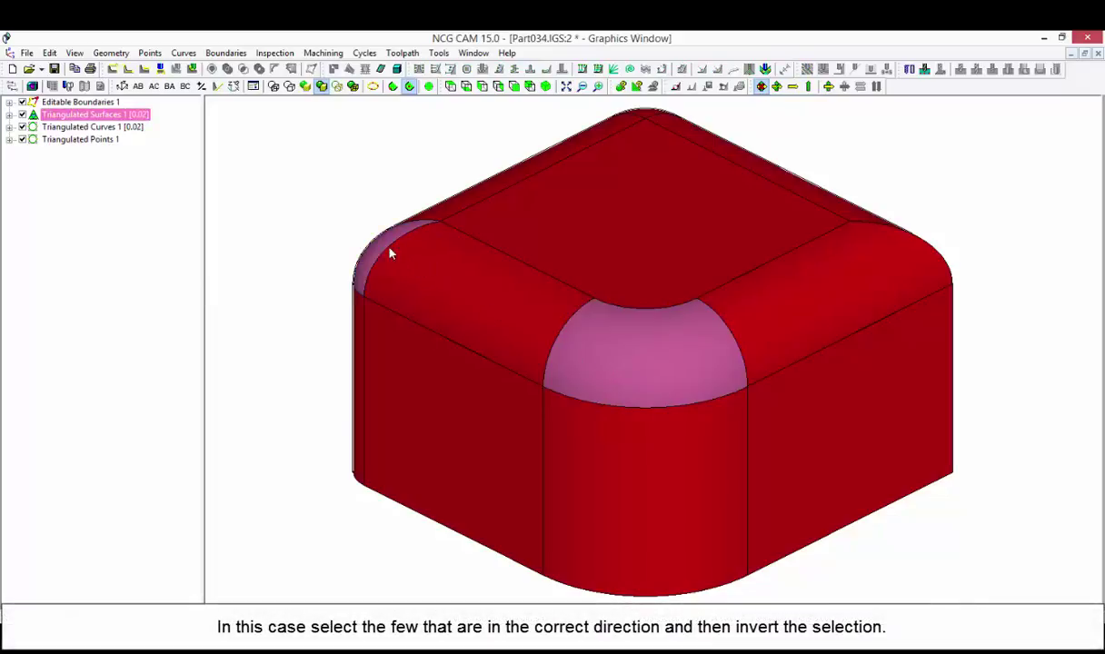
Invert the selection of correctly oriented surfaces, reverse the orientation of the remaining ones, and turn off the face orientation display
middle_drag(391, 254, 609, 394)
right_click(610, 396)
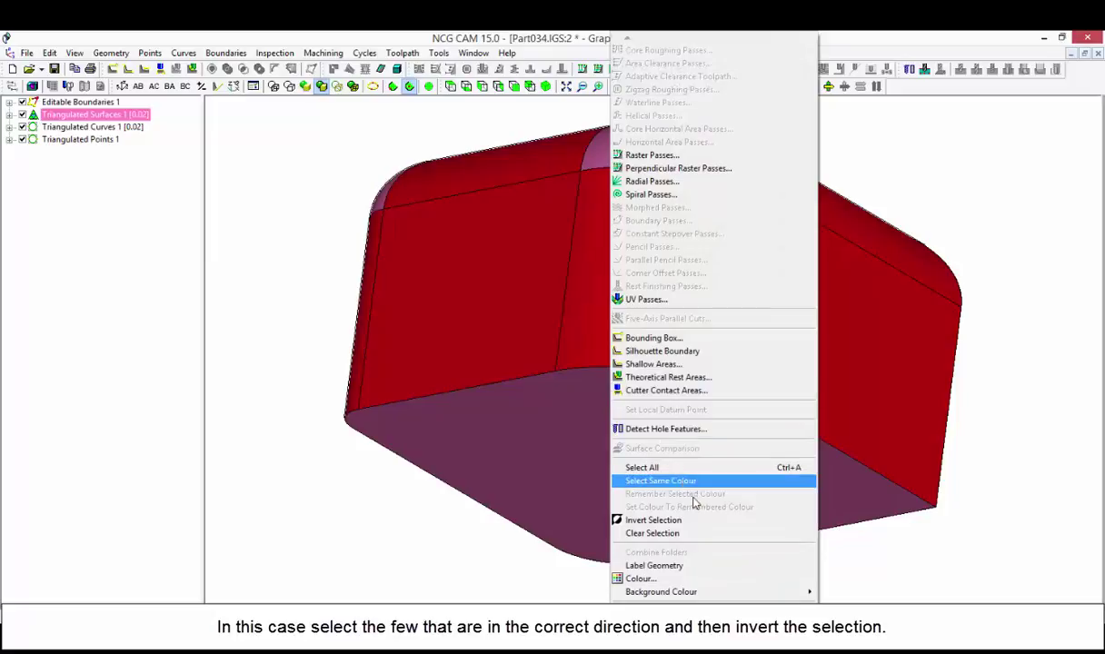
click(653, 520)
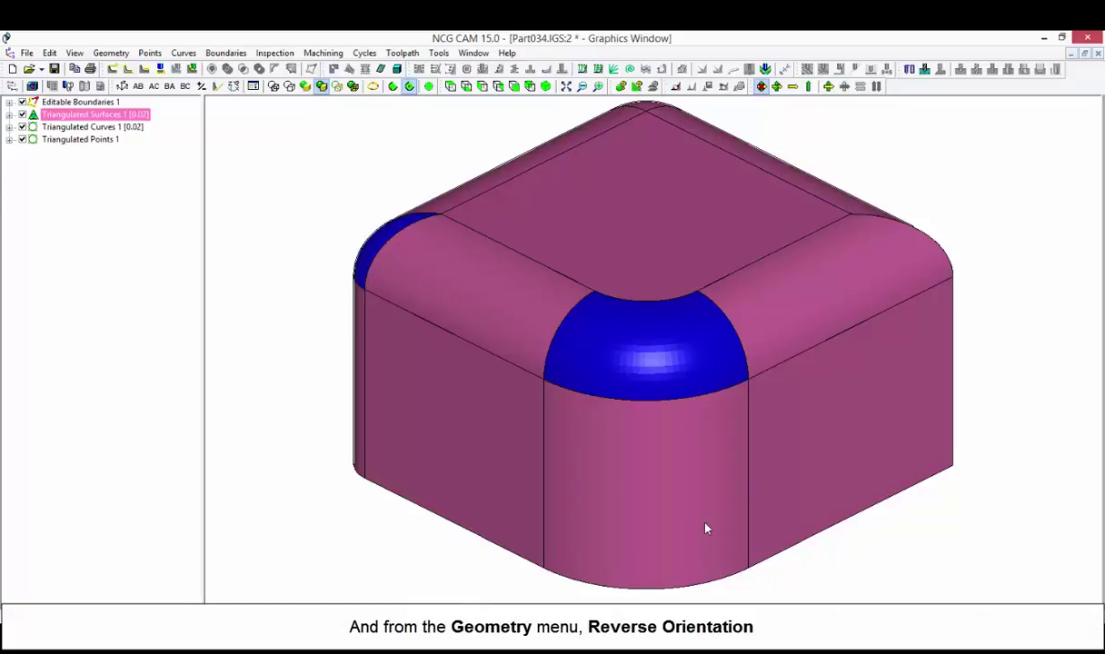
click(111, 53)
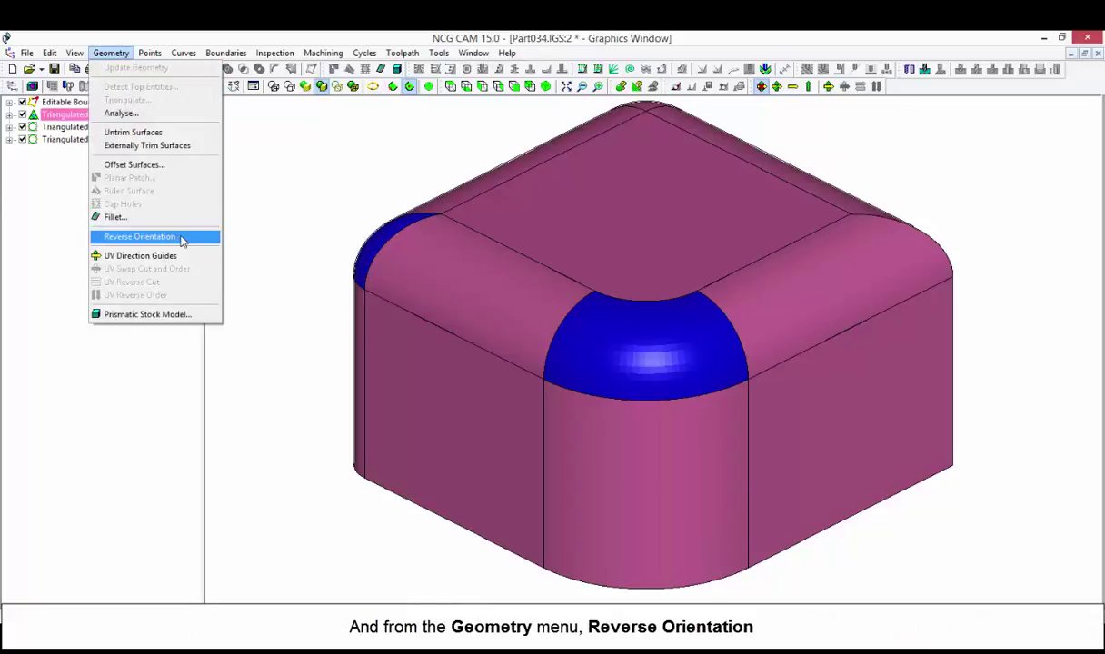
click(181, 238)
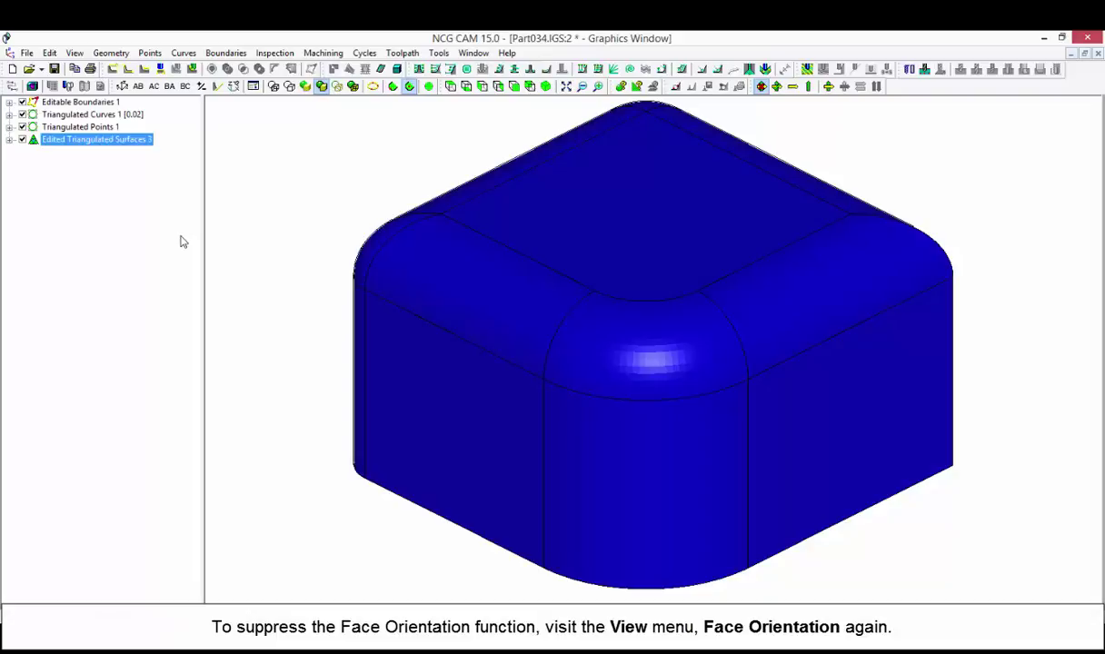
click(74, 52)
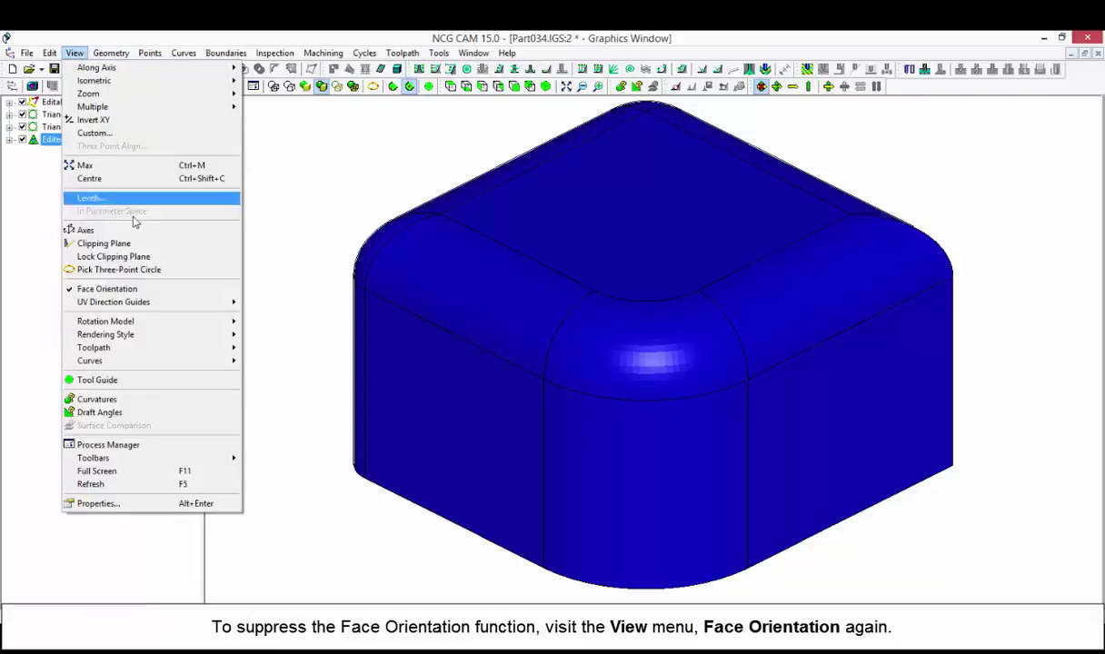
click(171, 290)
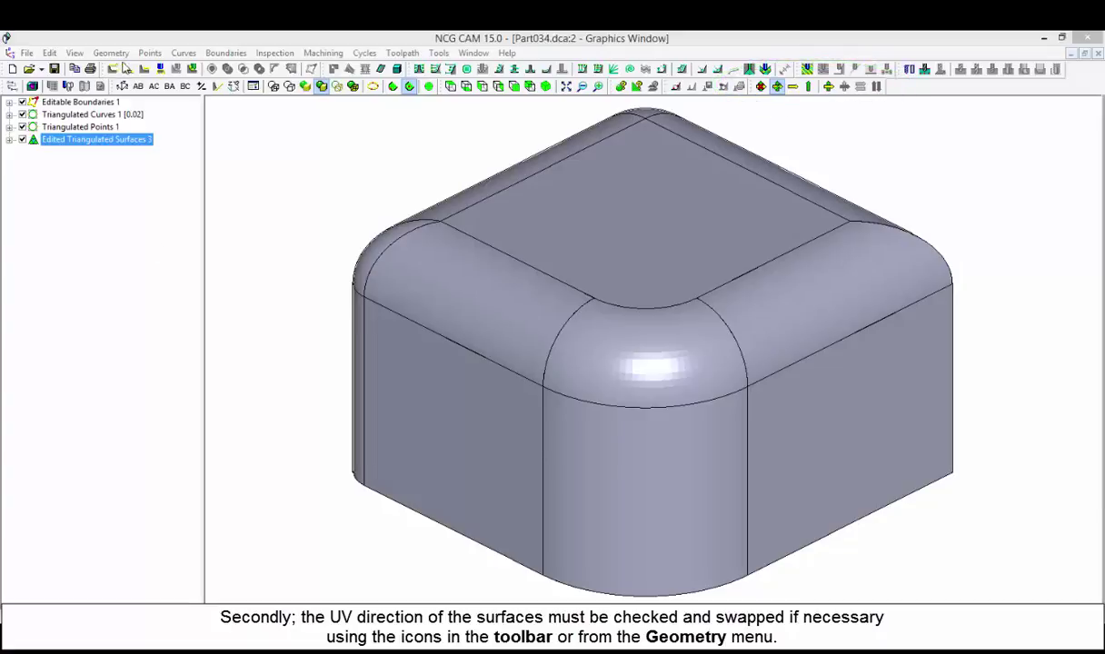
Create UV direction guides for all the edge and corner fillet surfaces around the flat top face, picked in top view
click(119, 56)
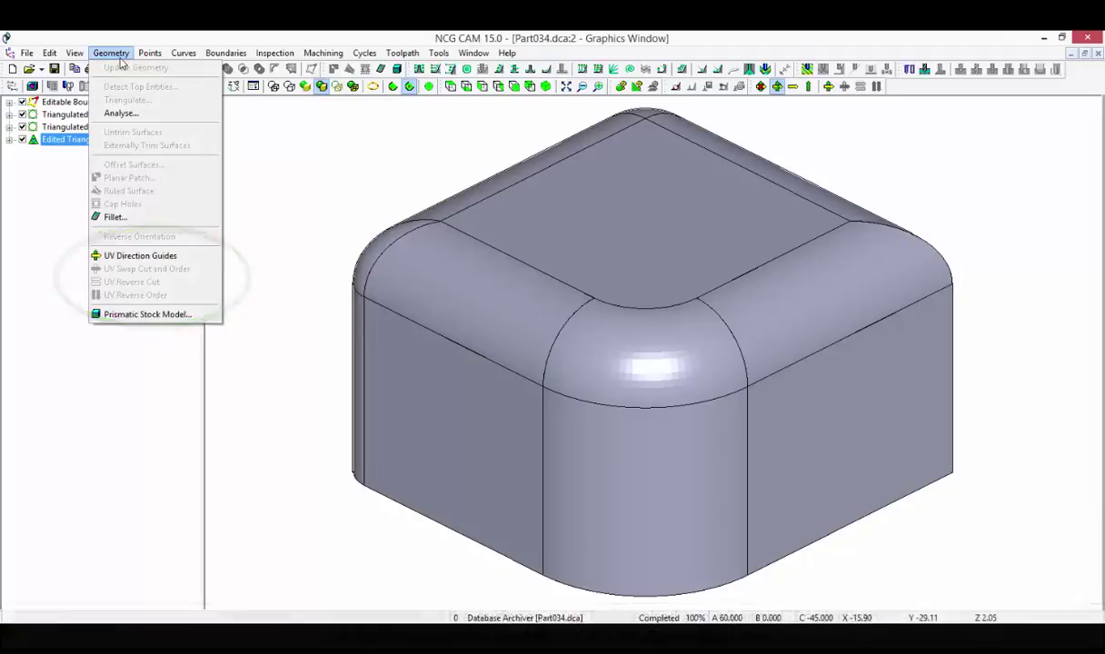
click(138, 41)
key(ctrl+t)
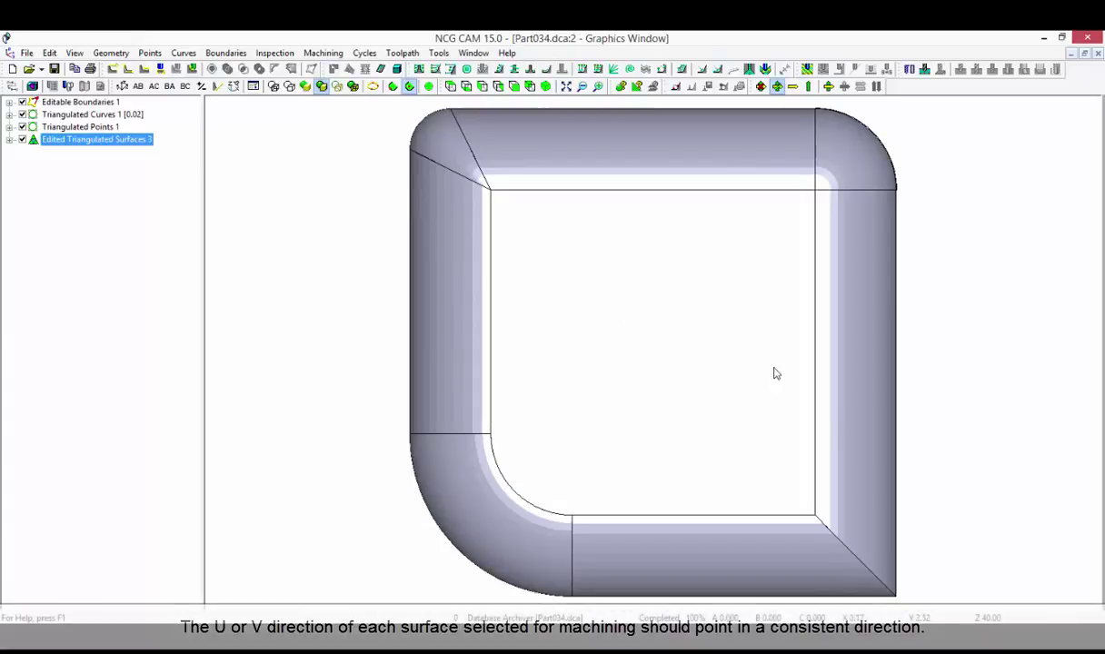
click(833, 237)
click(666, 158)
click(456, 182)
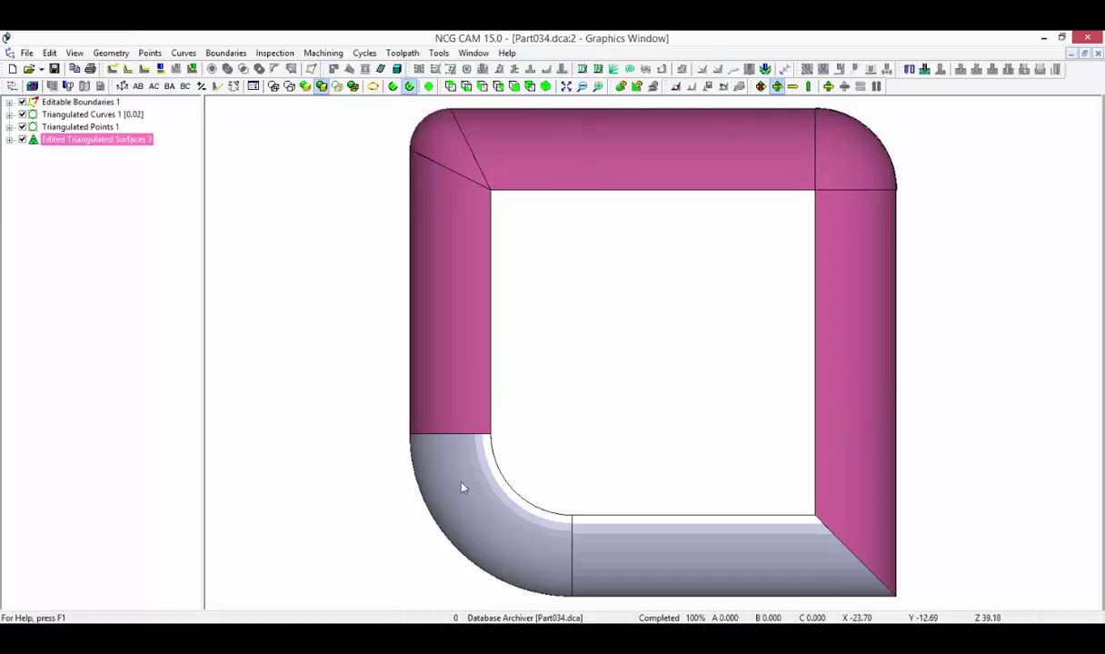
click(462, 486)
click(607, 535)
click(828, 86)
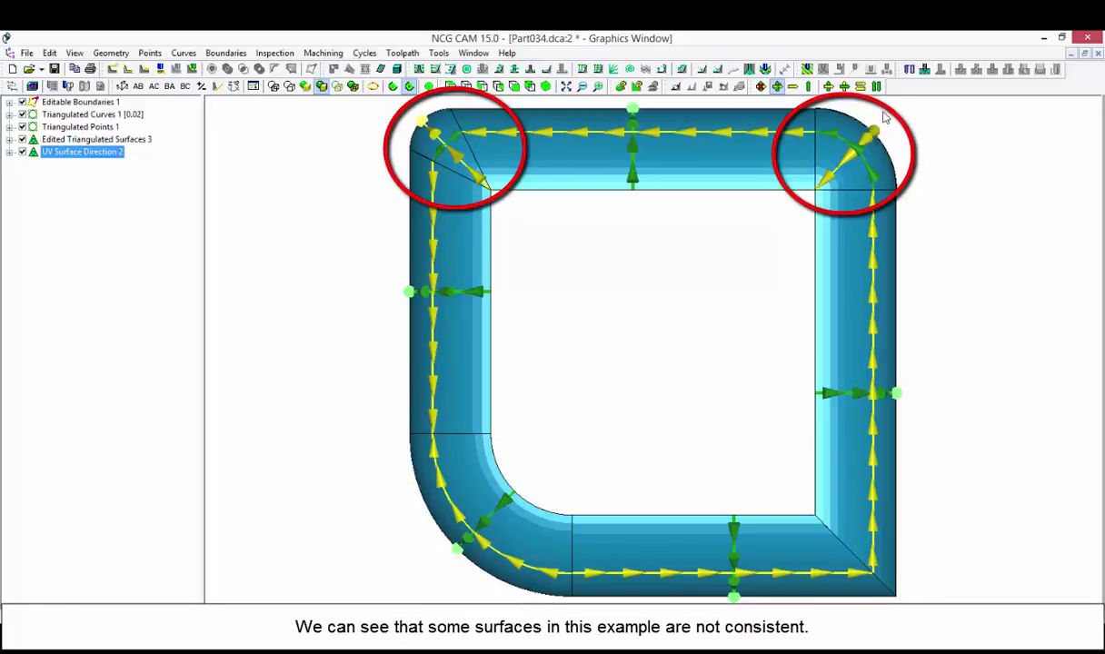
Swap the UV cut and order directions of the upper two corner fillets, and reverse the cut direction of the large lower-left corner fillet
click(868, 145)
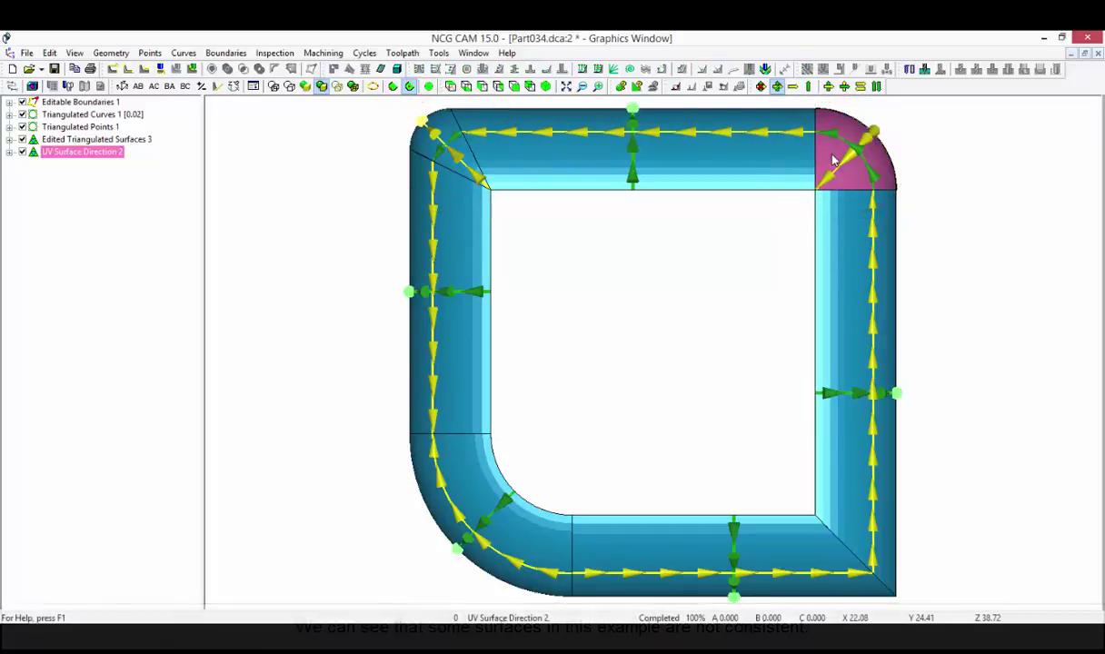
click(464, 144)
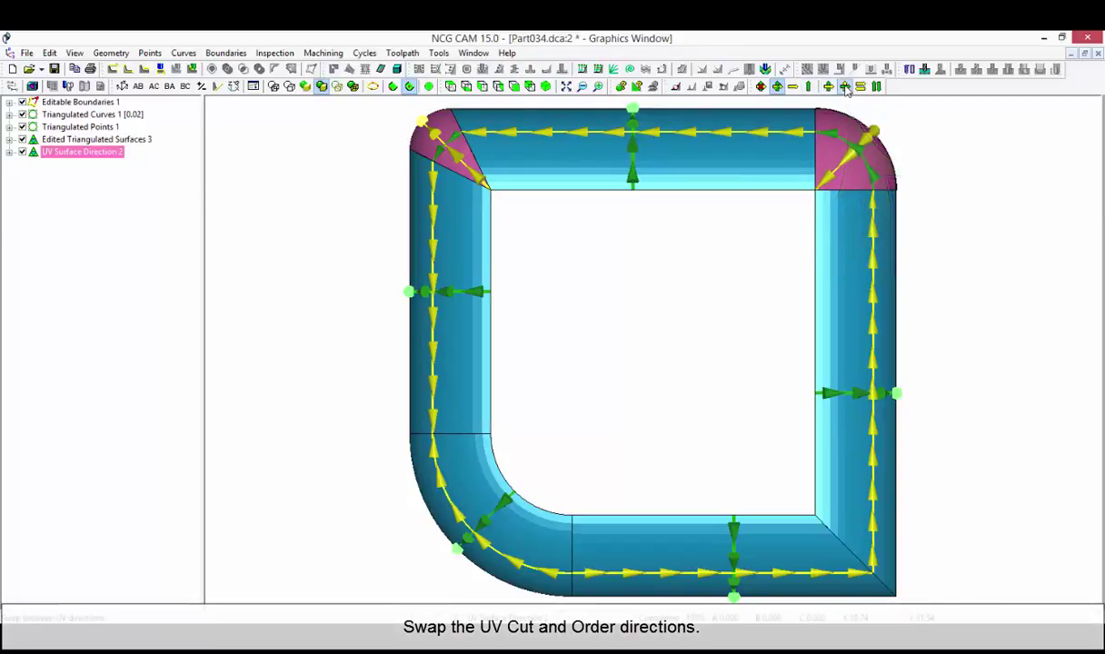
click(845, 87)
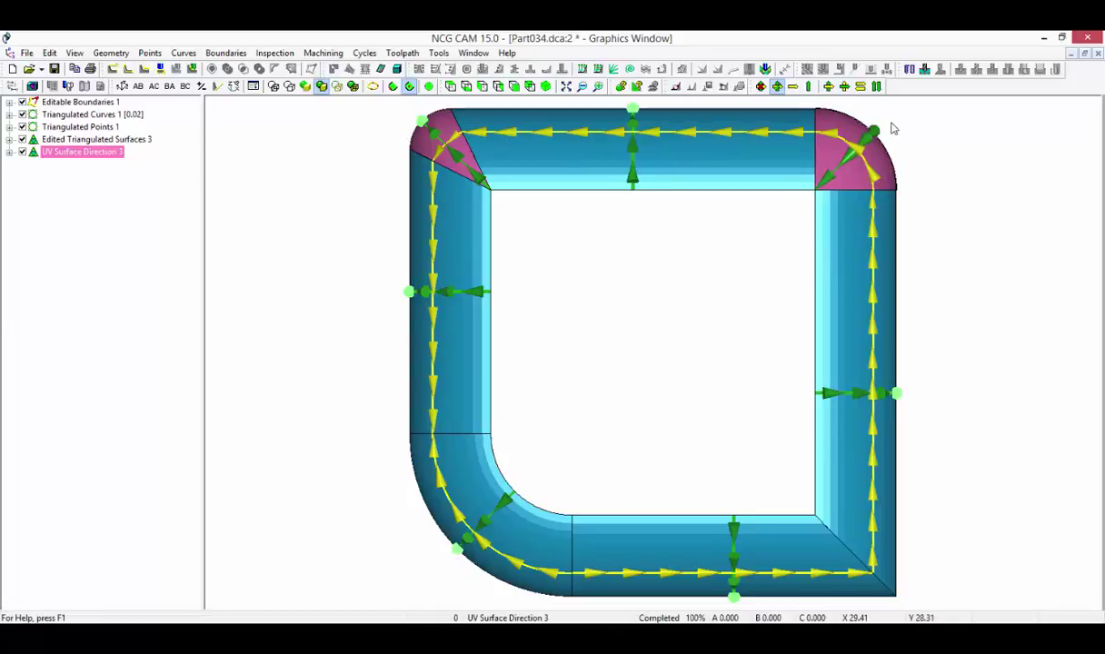
click(463, 475)
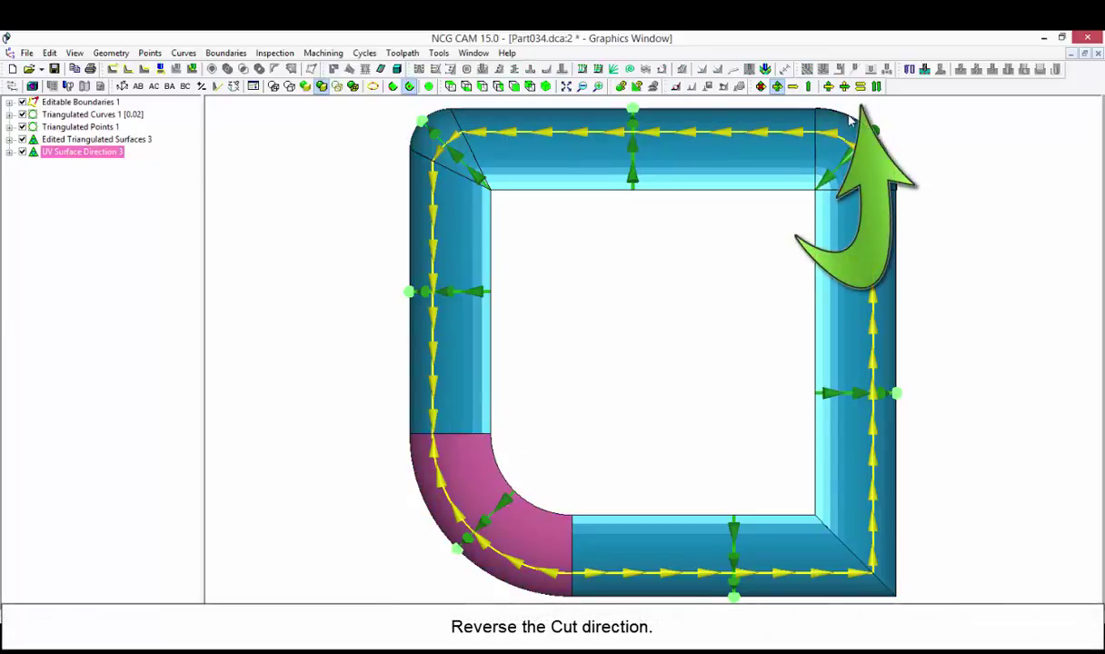
click(809, 86)
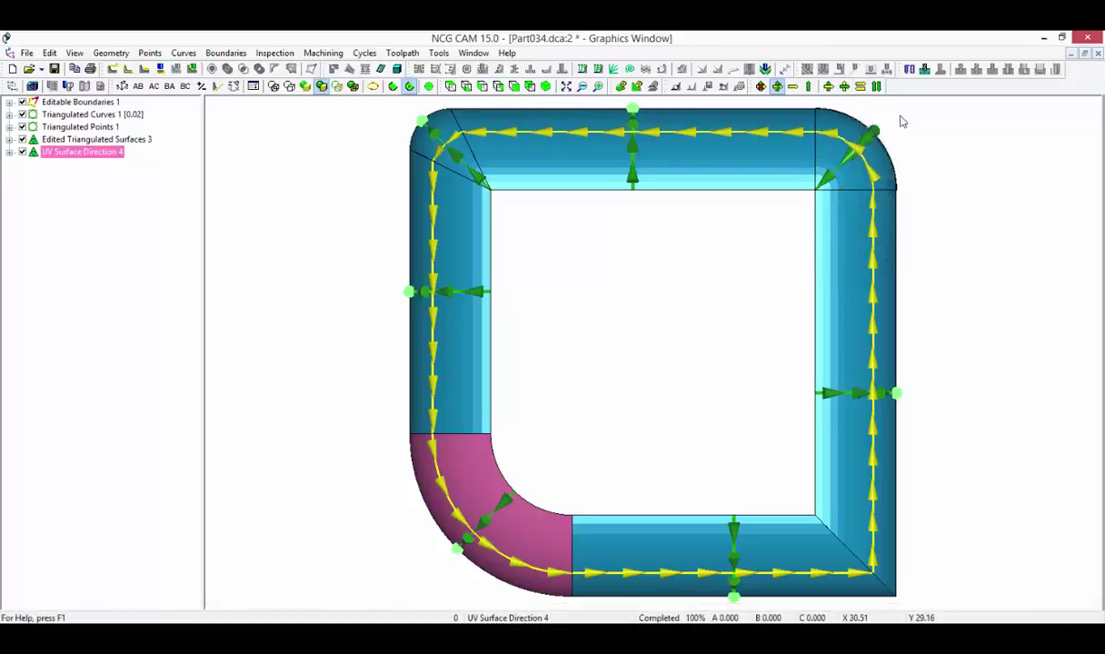
Reverse the UV order direction of every fillet surface around the top face except the upper-right corner fillet
click(534, 155)
ctrl+click(442, 160)
ctrl+click(455, 224)
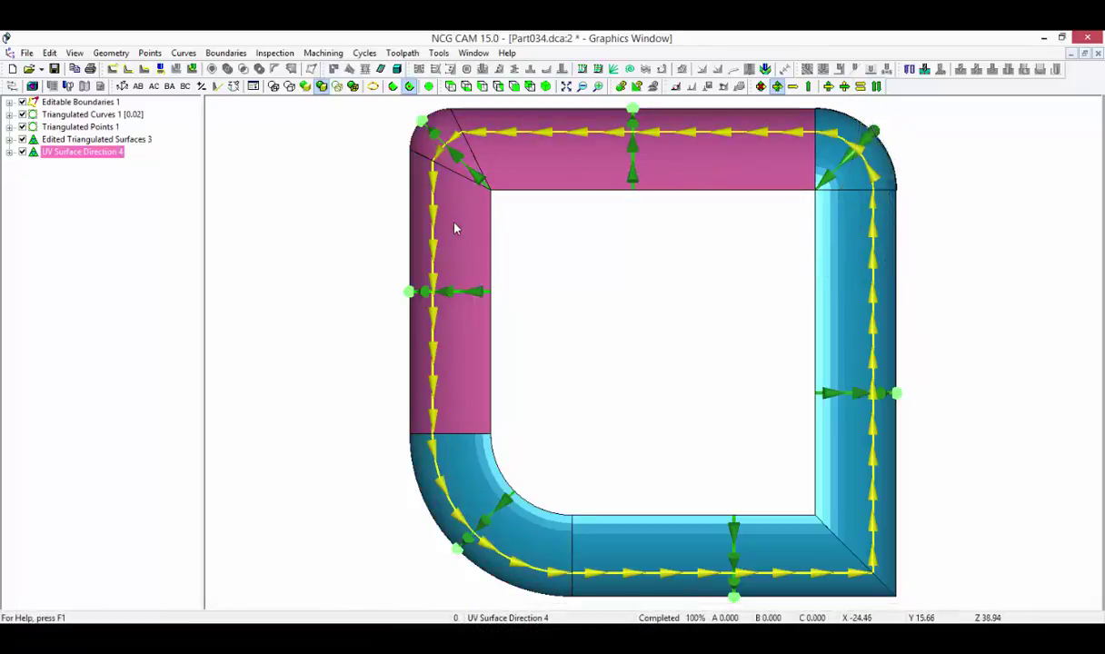
ctrl+click(500, 486)
ctrl+click(627, 536)
ctrl+click(850, 439)
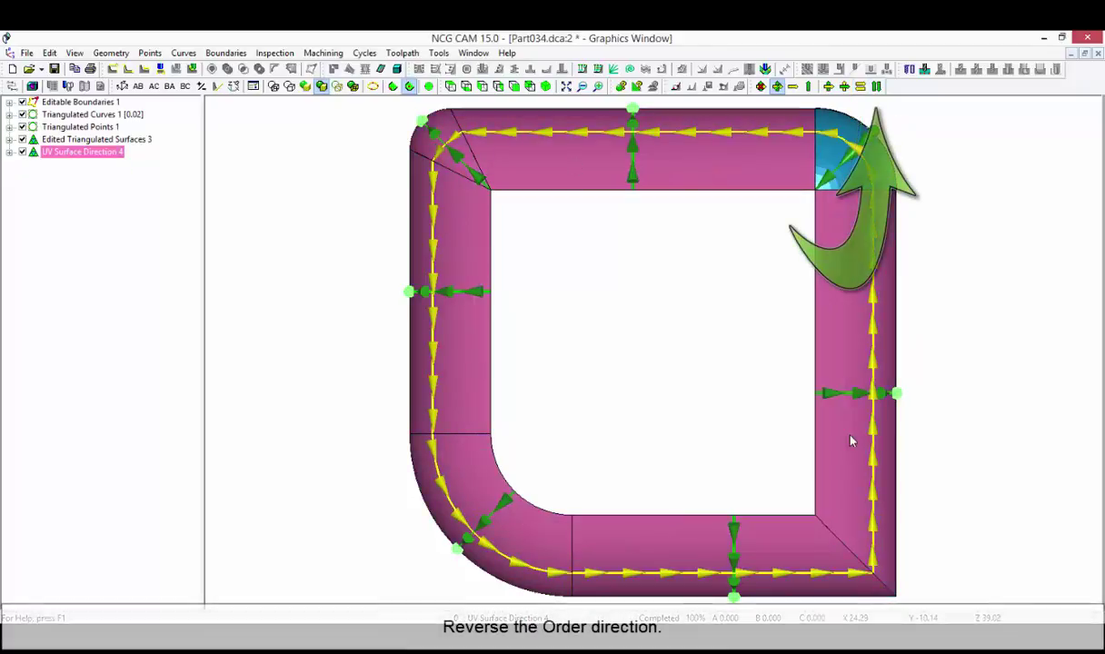
click(876, 87)
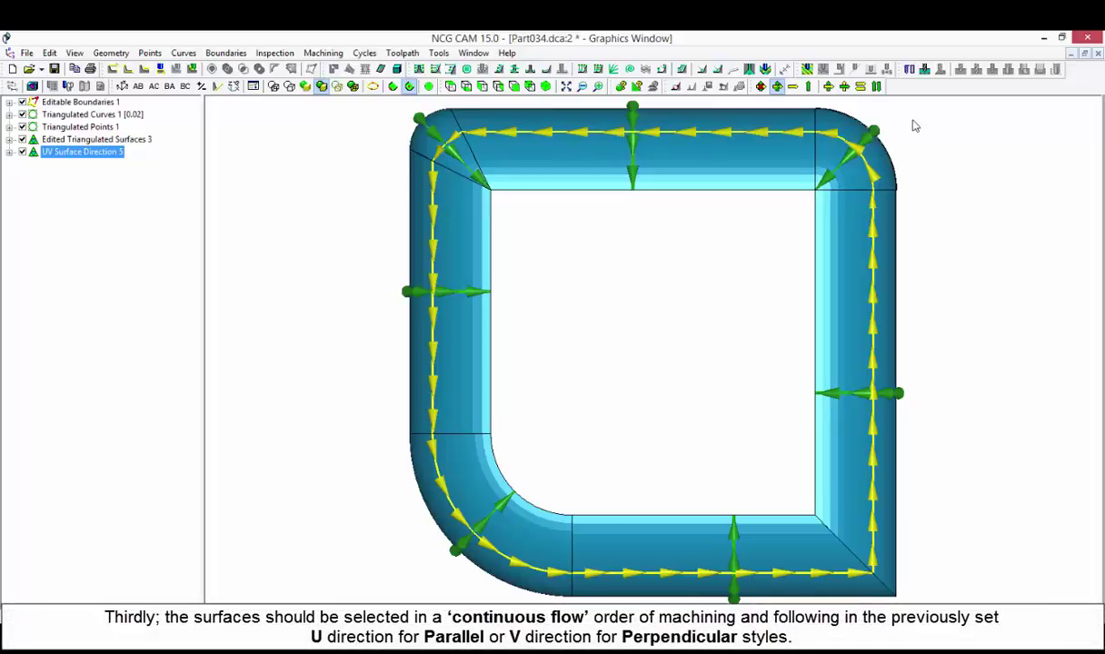
Select all seven fillet surfaces in continuous flow order, following the UV cut direction from the right-hand edge fillet round to the bottom one
click(854, 236)
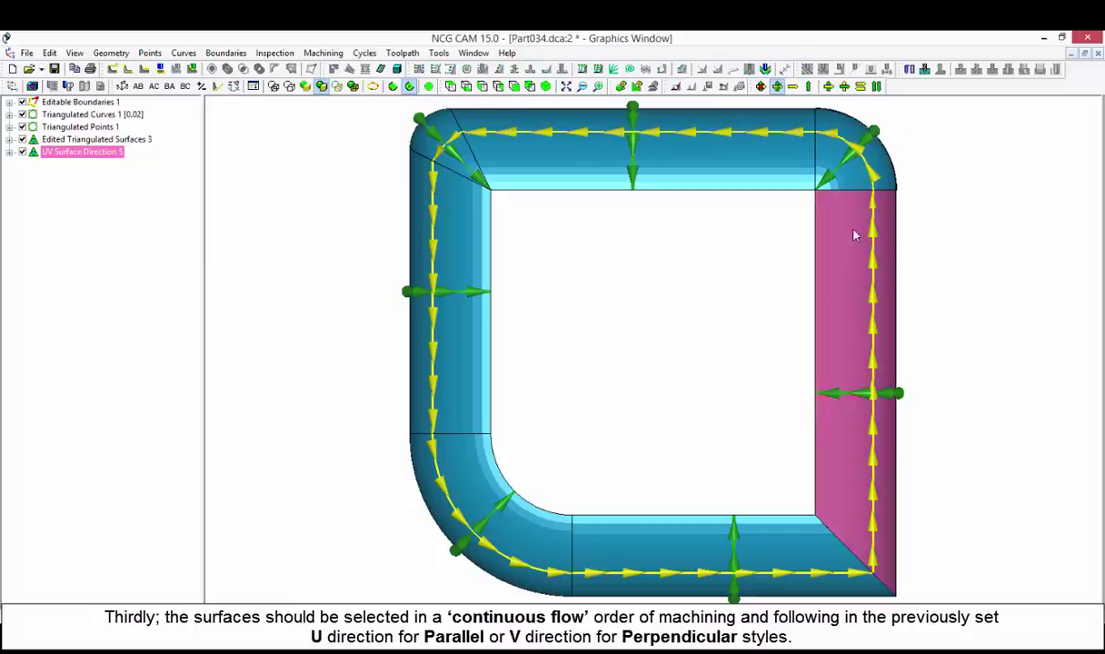
click(843, 168)
click(559, 178)
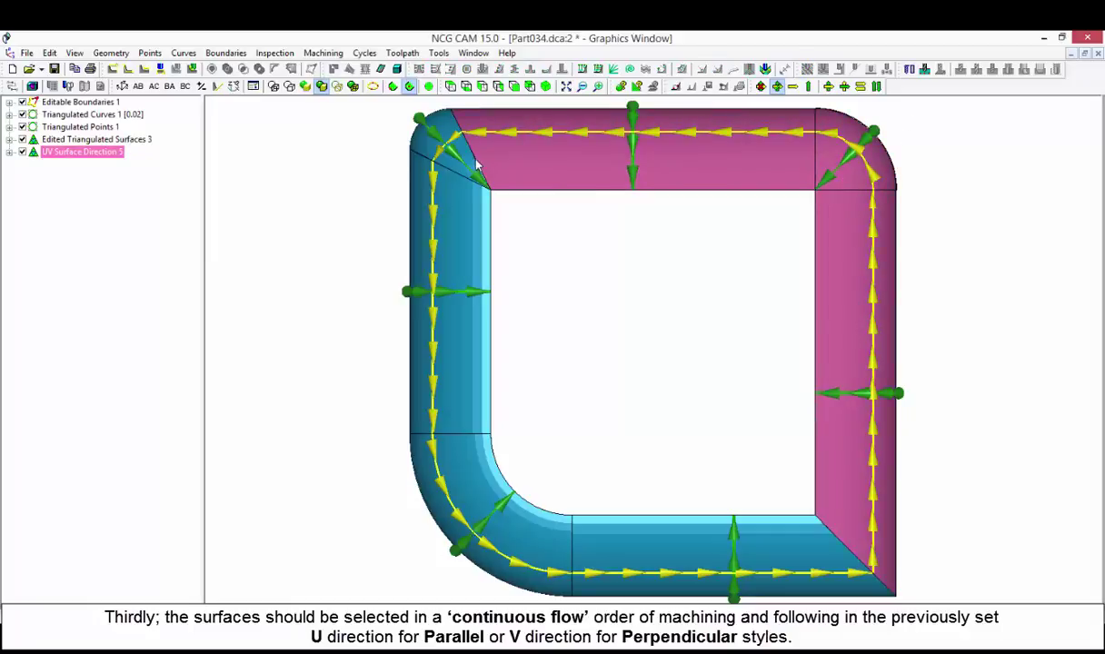
click(446, 157)
click(459, 234)
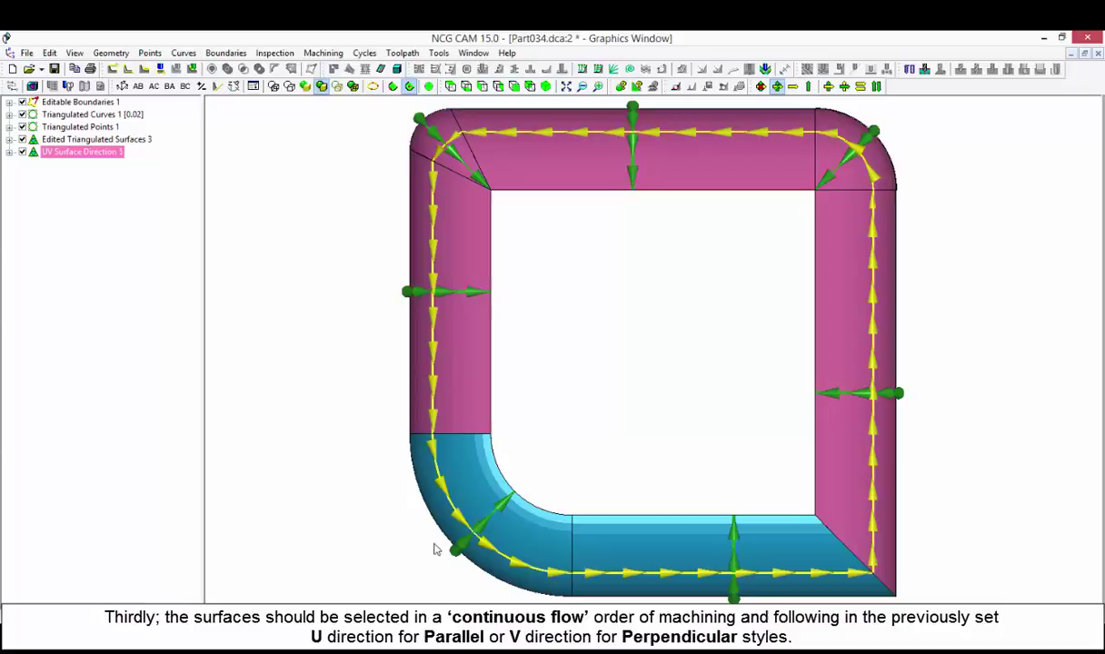
click(484, 503)
click(633, 563)
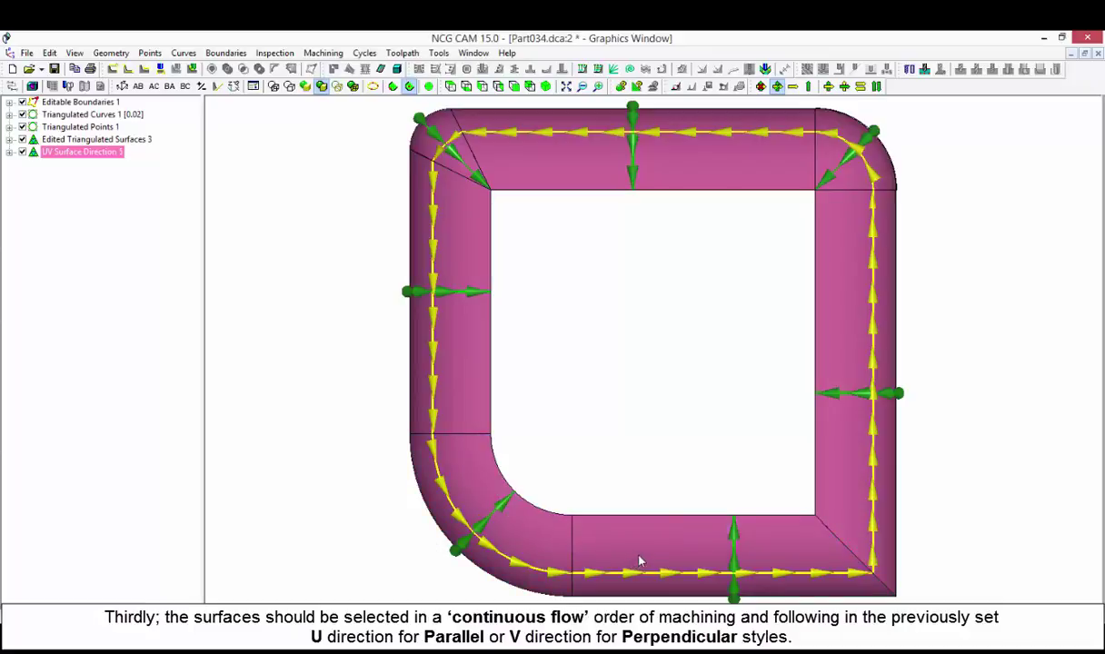
Create UV passes on the selected fillets with the 20x10 tool, a 0.5 stepover and the same number of passes on each surface
click(766, 70)
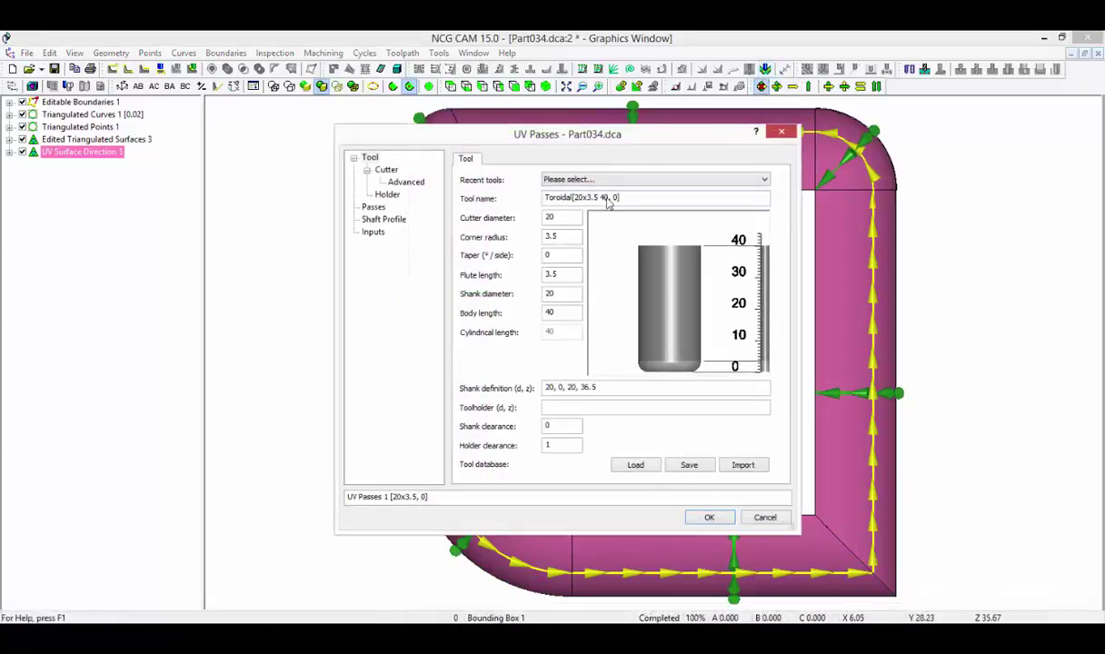
click(374, 207)
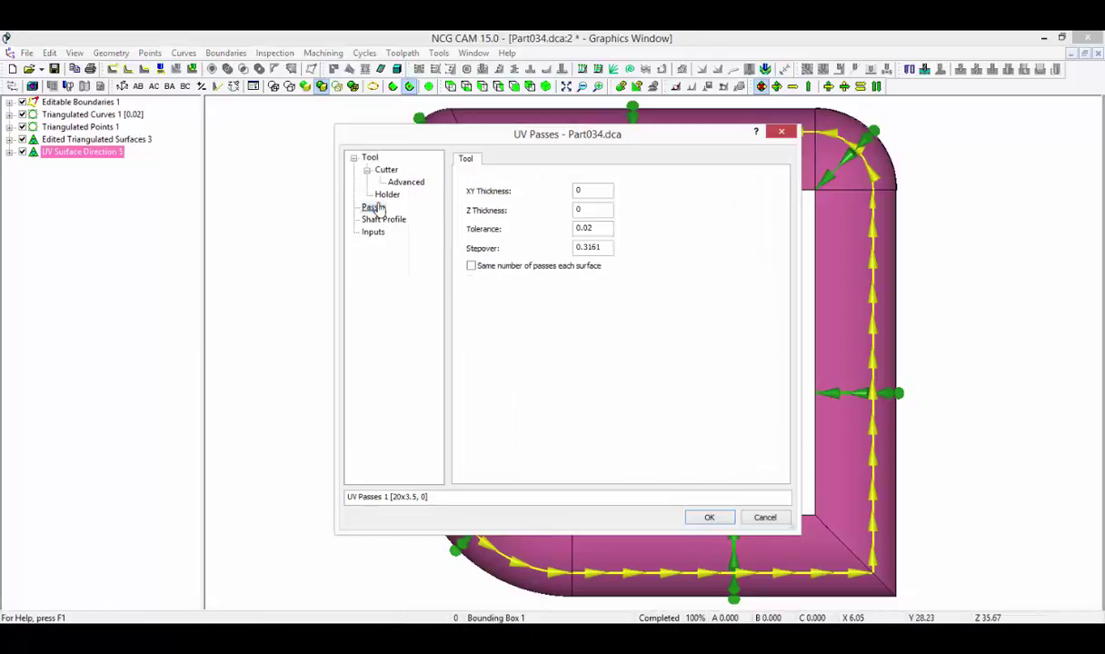
click(471, 266)
drag(598, 247, 557, 253)
text(0.8)
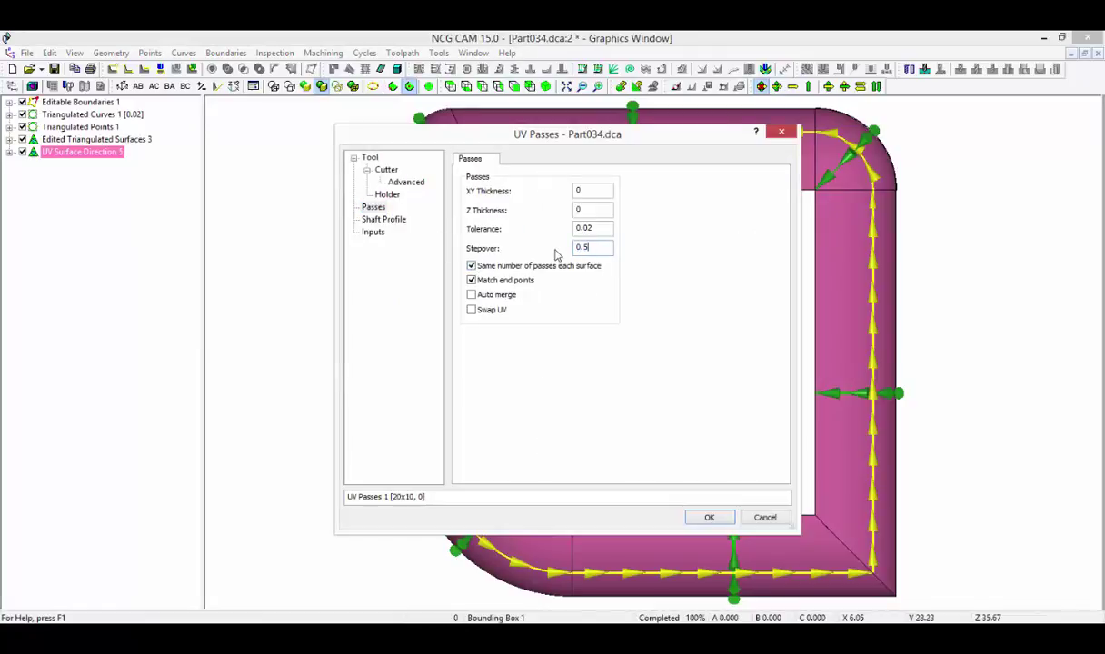
click(709, 517)
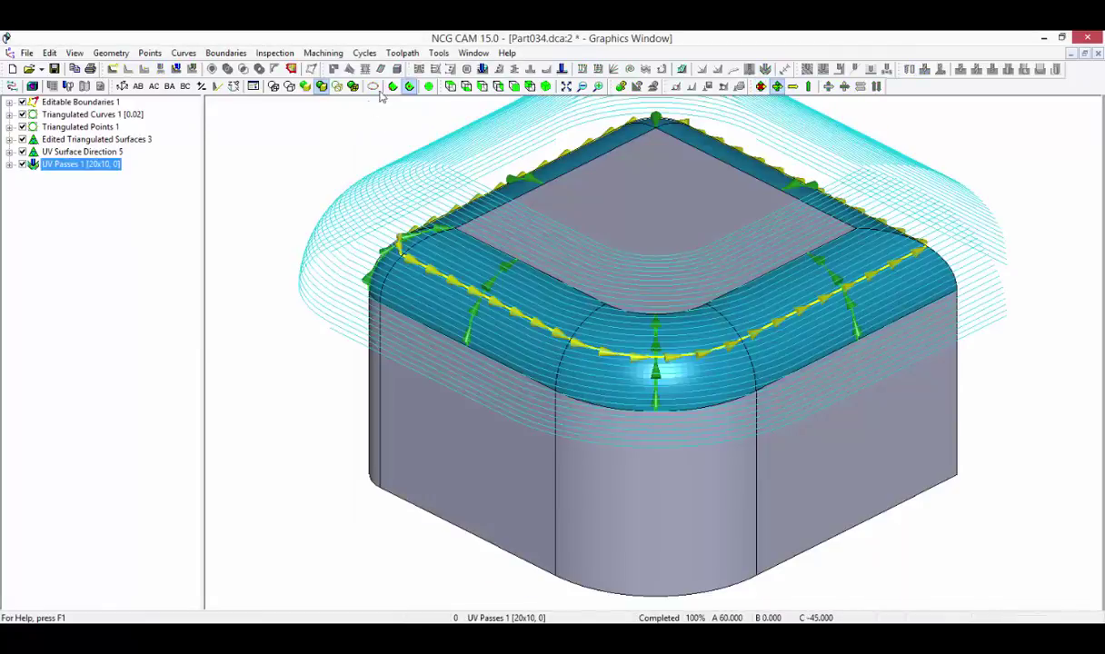
Hide the UV direction arrows and link UV Passes 1 into a bidirectional UV toolpath with the start hint at 0, 0
click(761, 88)
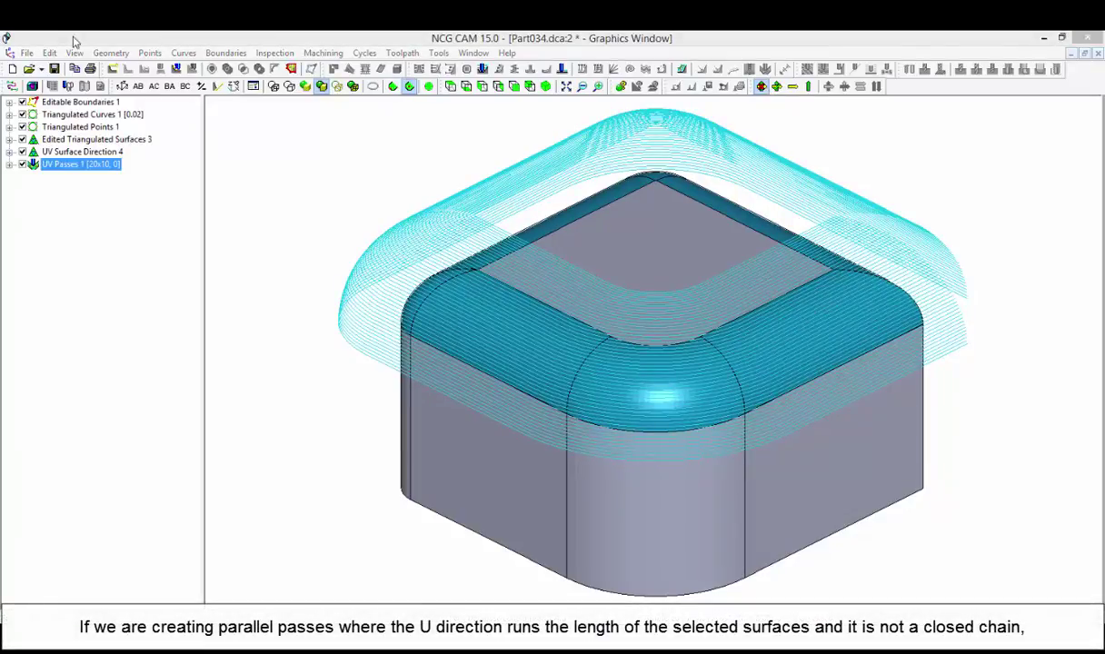
click(74, 42)
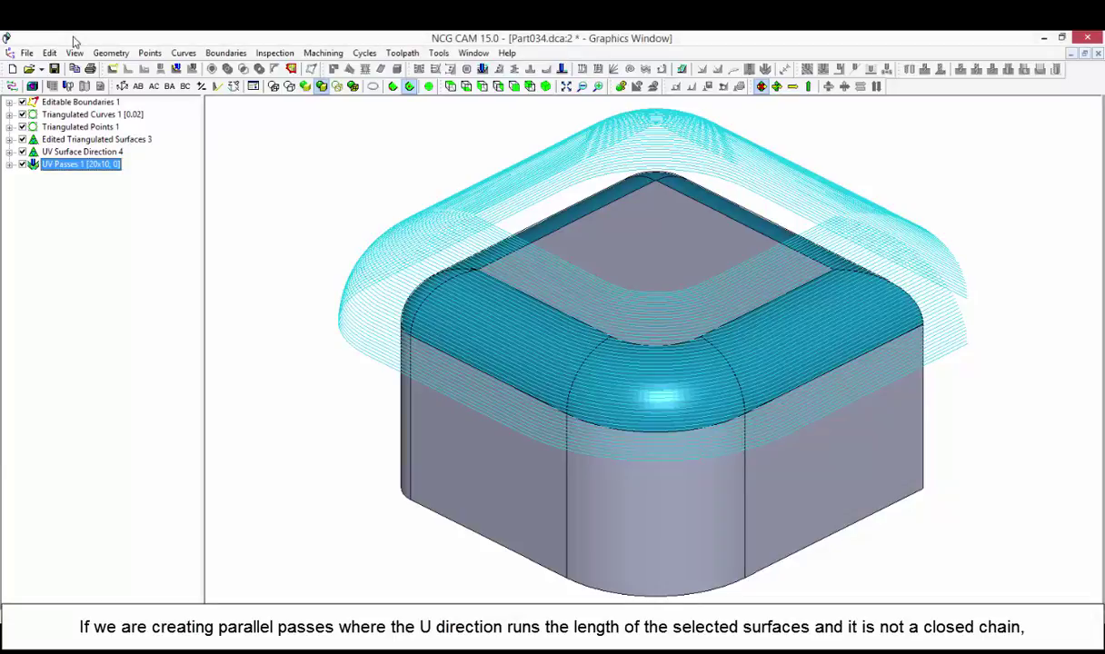
click(105, 169)
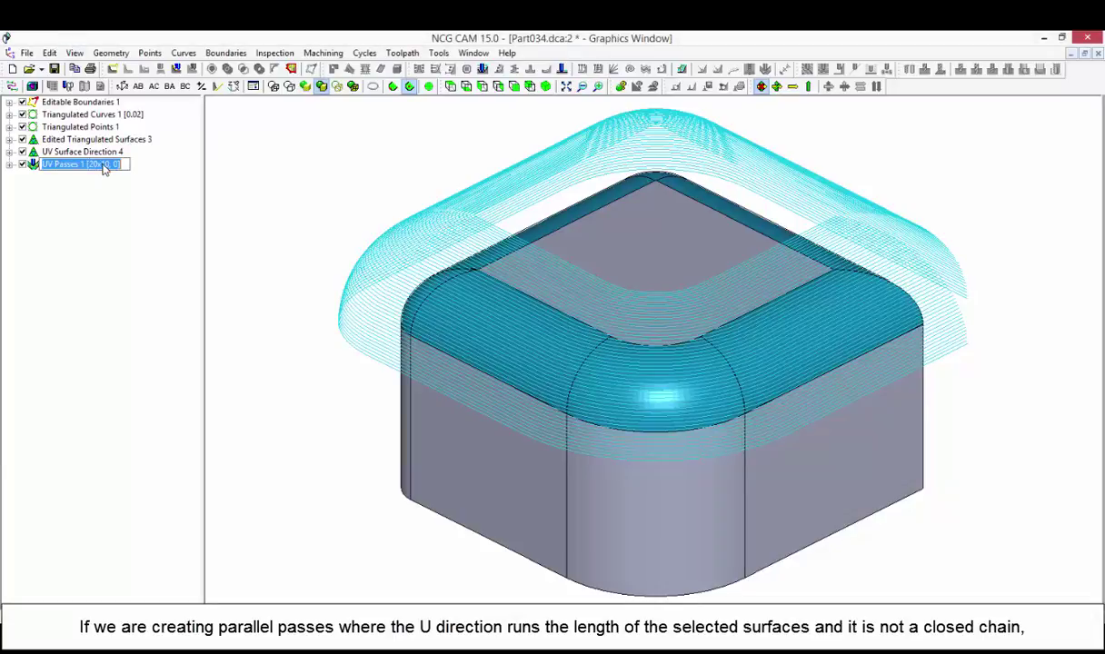
right_click(32, 164)
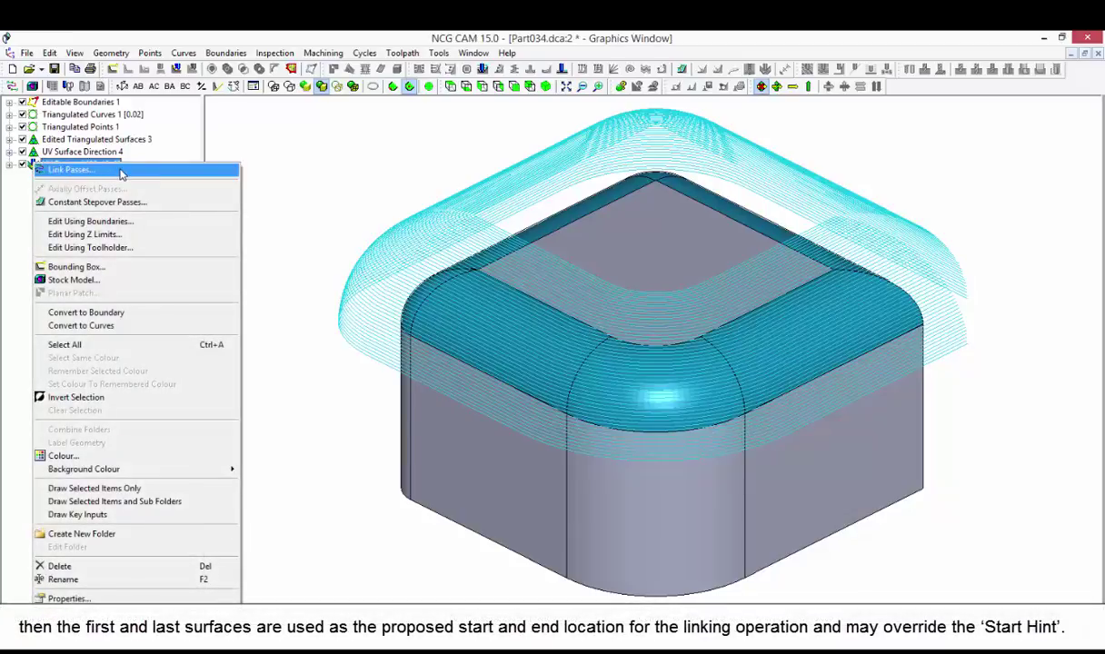
click(121, 171)
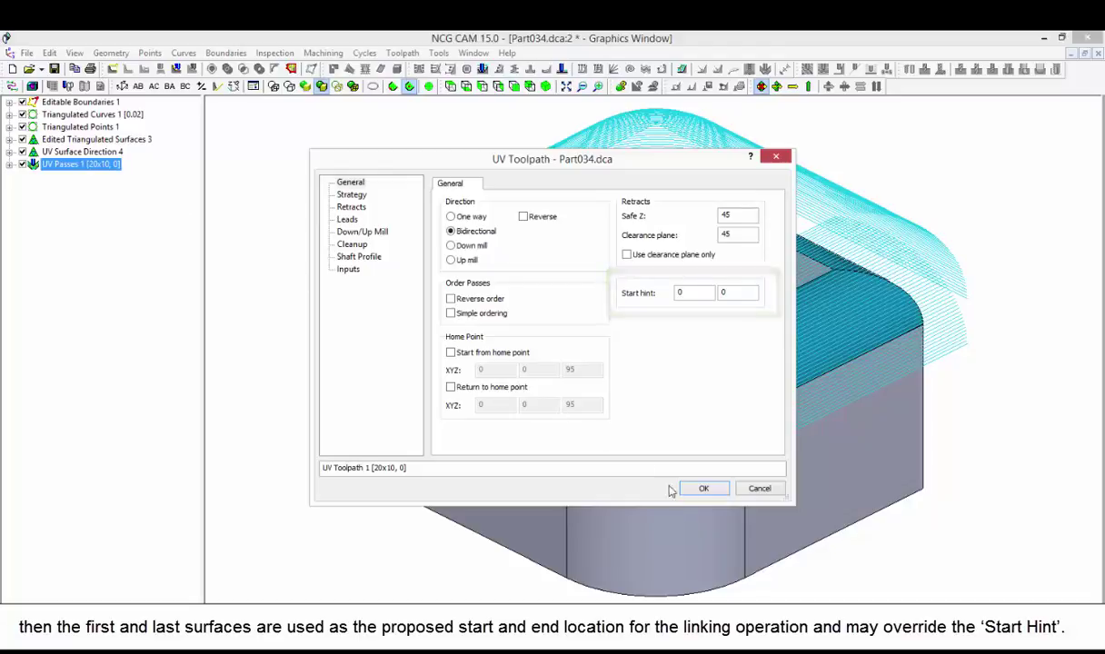
click(701, 490)
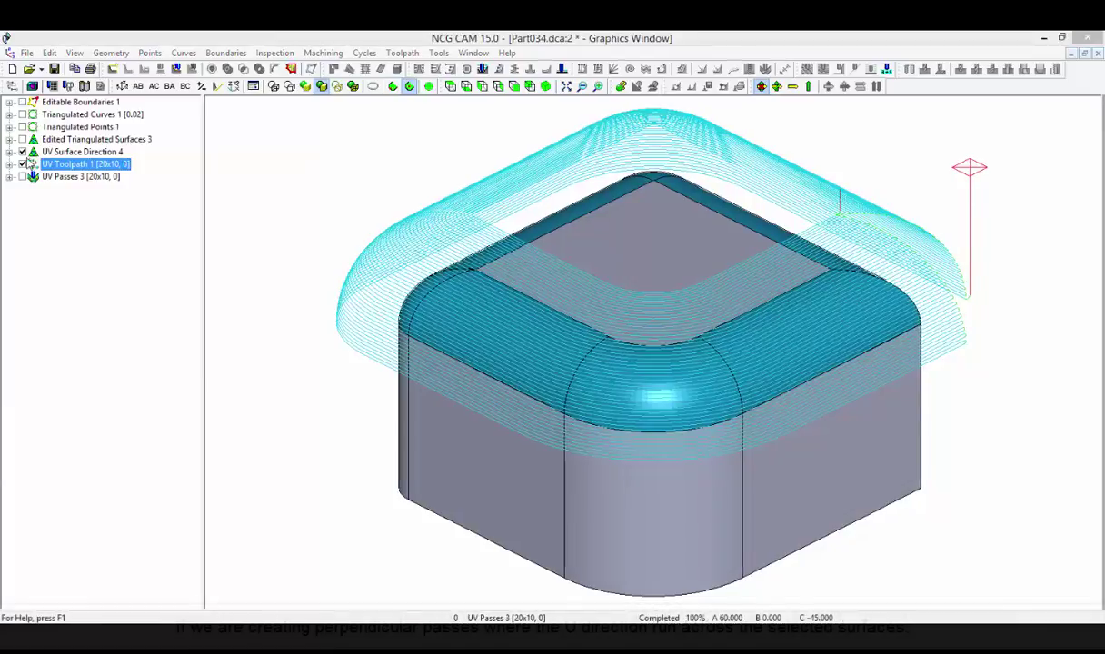
Show the perpendicular UV Passes 3 in place of UV Toolpath 1 and link them into a bidirectional toolpath
click(23, 164)
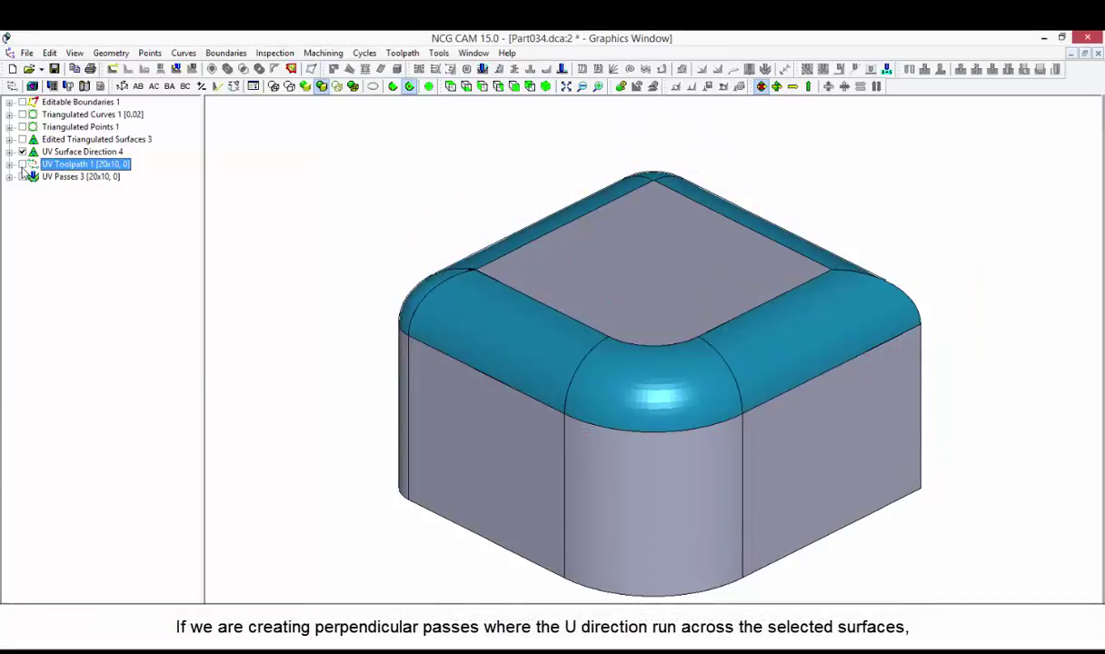
click(22, 177)
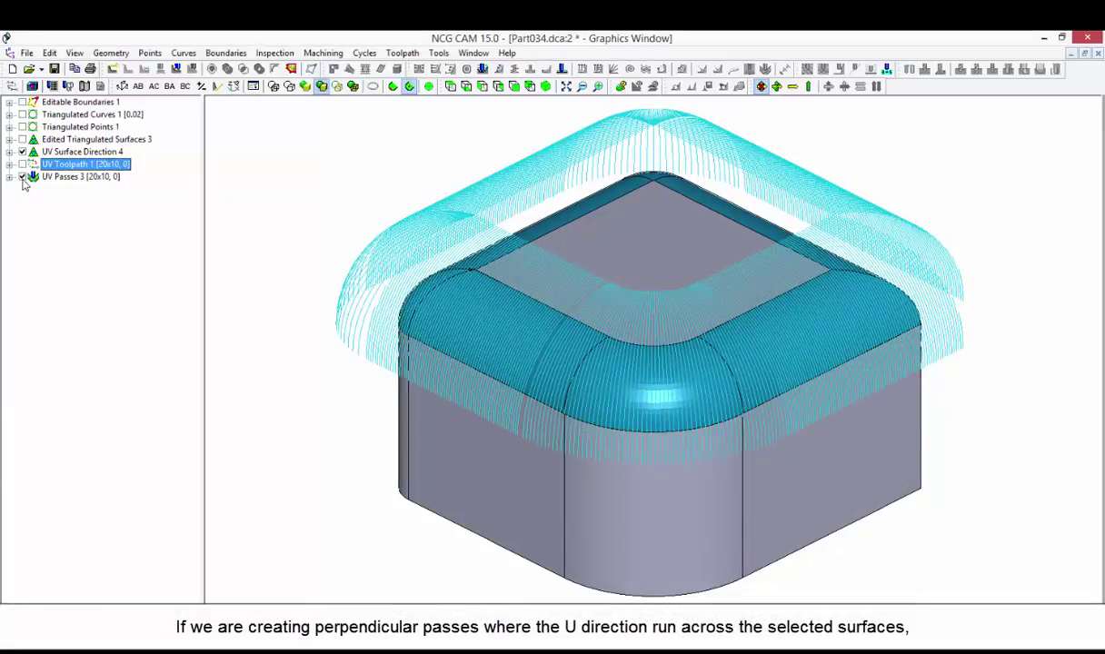
right_click(48, 178)
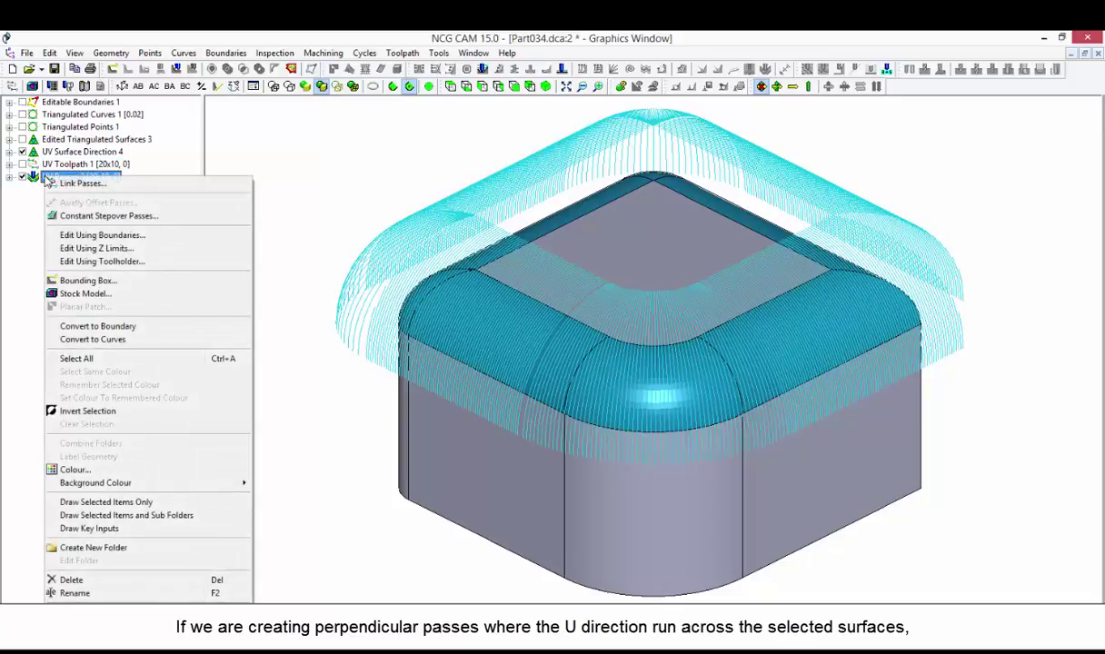
click(66, 187)
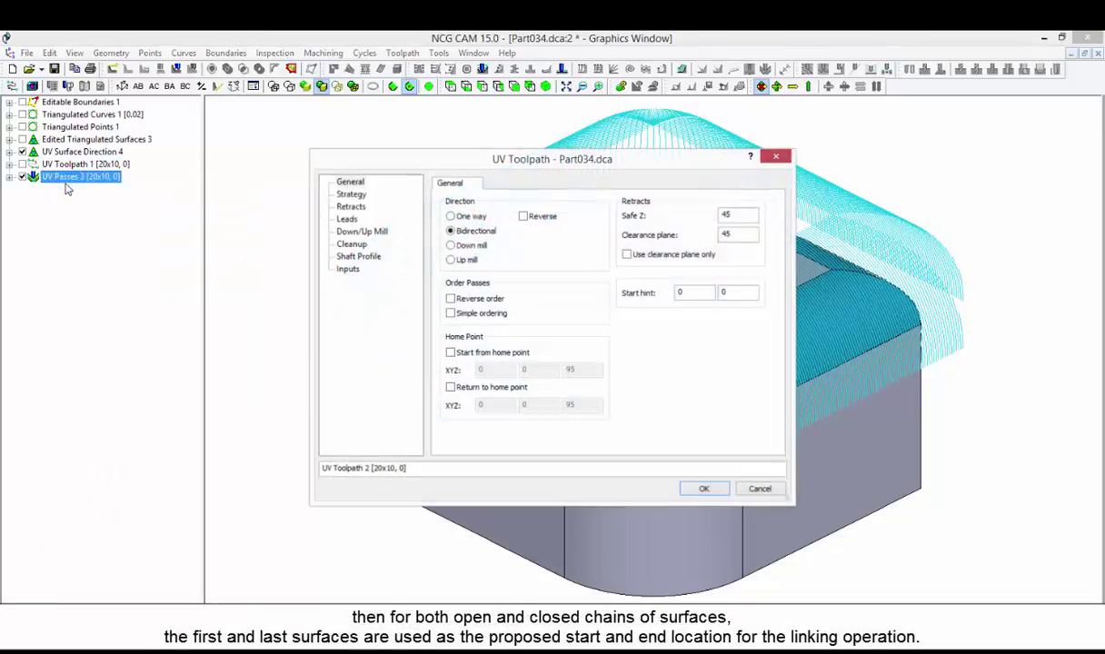
click(701, 491)
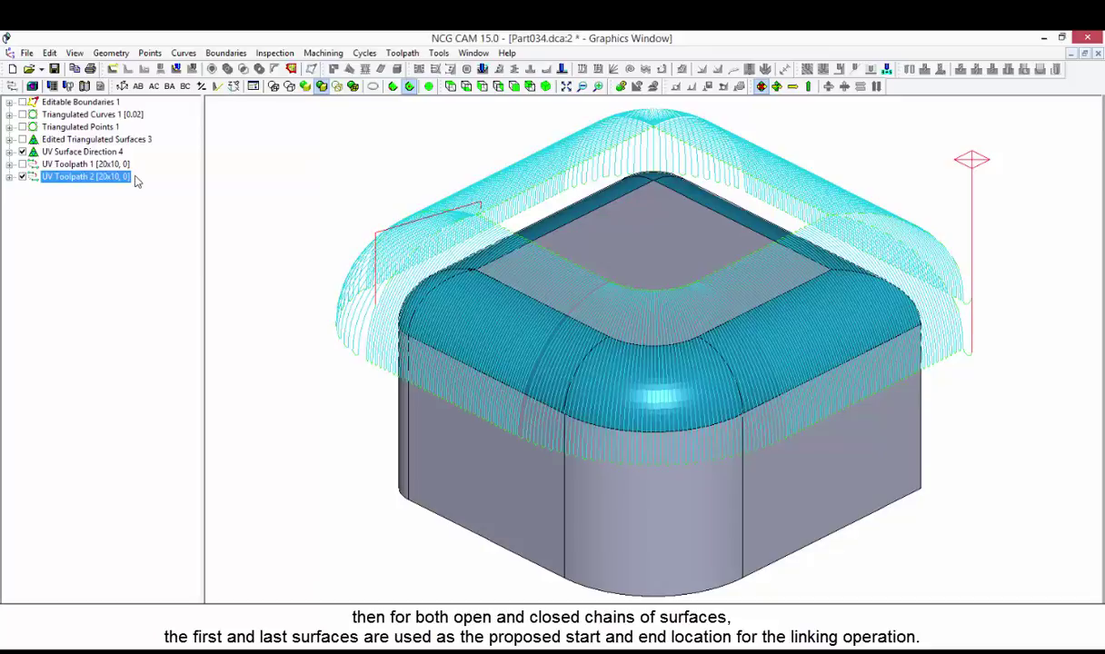
Hide the perpendicular UV toolpath and display the UV direction arrows on the fillet surfaces again
click(20, 177)
click(777, 87)
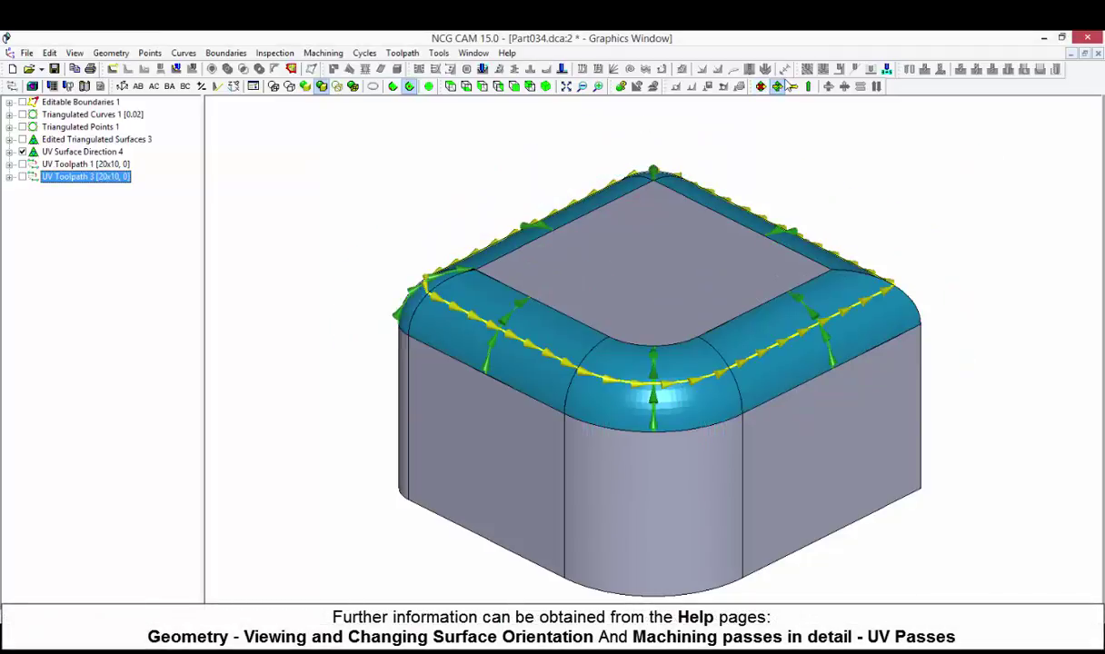